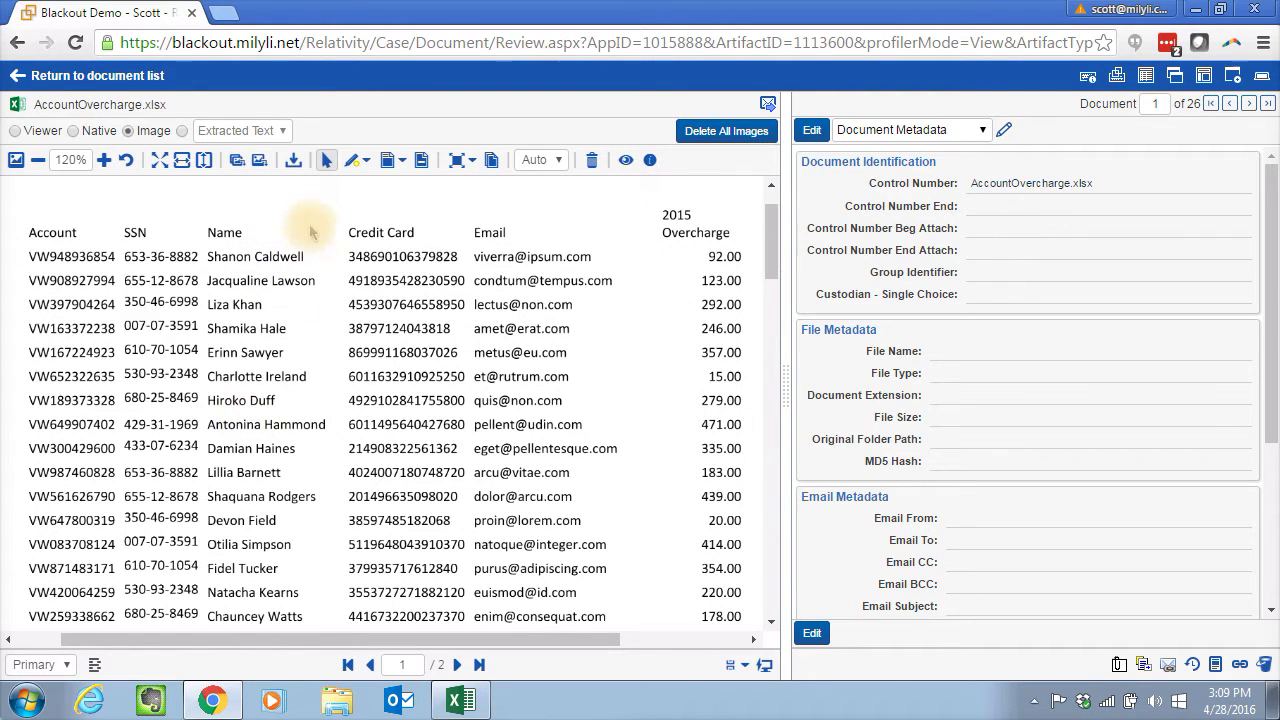
- Examine the personal data columns in AccountOvercharge.xlsx and the text of the next document, the account overcharge email
scroll(300, 225, "up", 1)
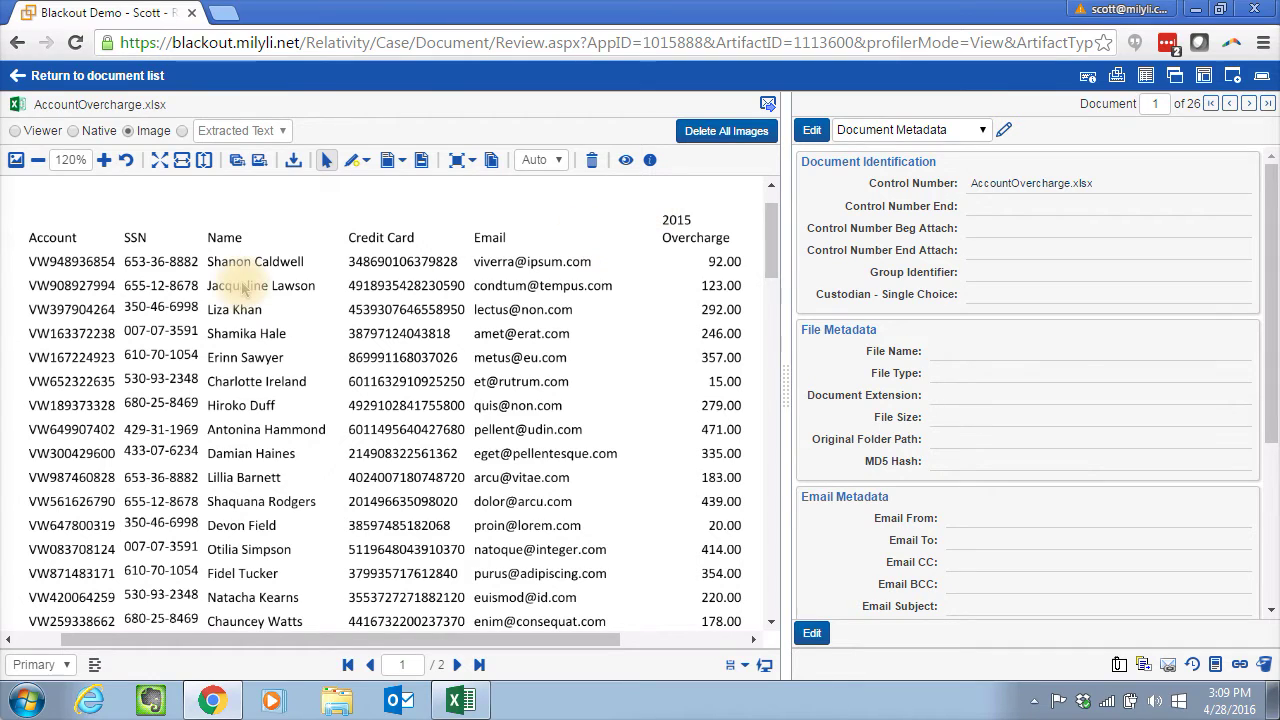
scroll(243, 282, "up", 2)
scroll(243, 289, "down", 1)
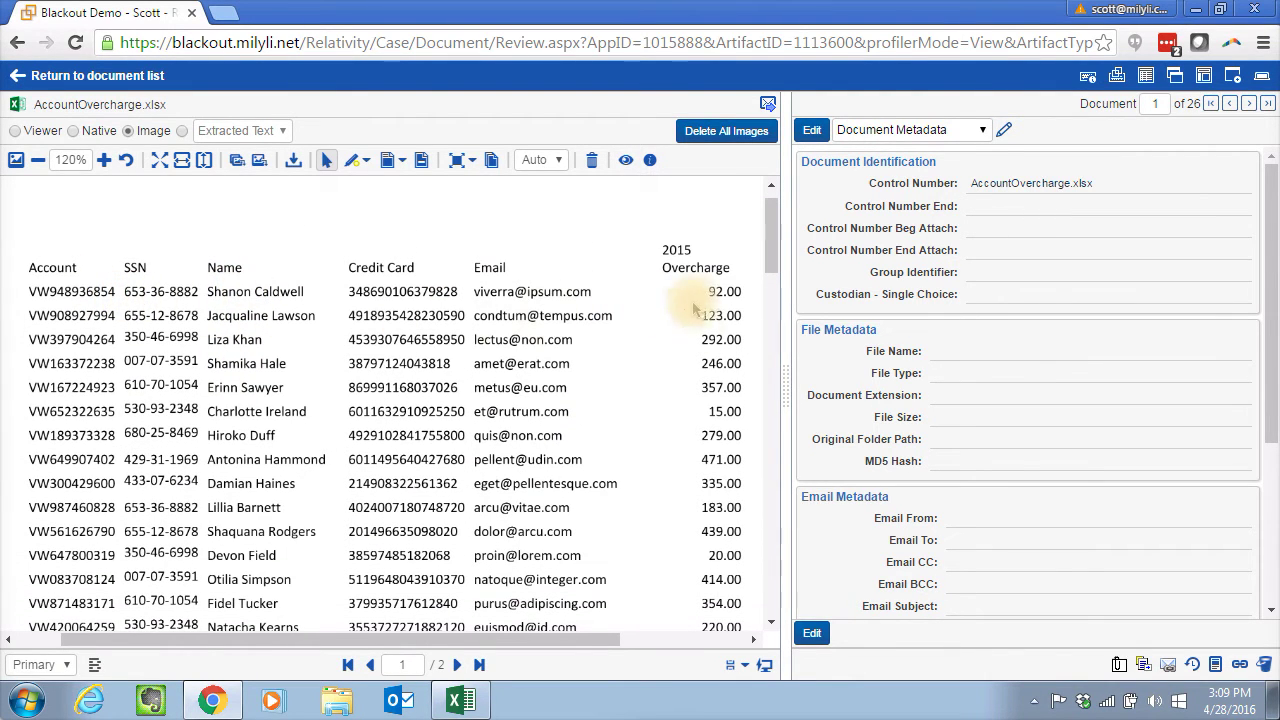
left_click(1248, 104)
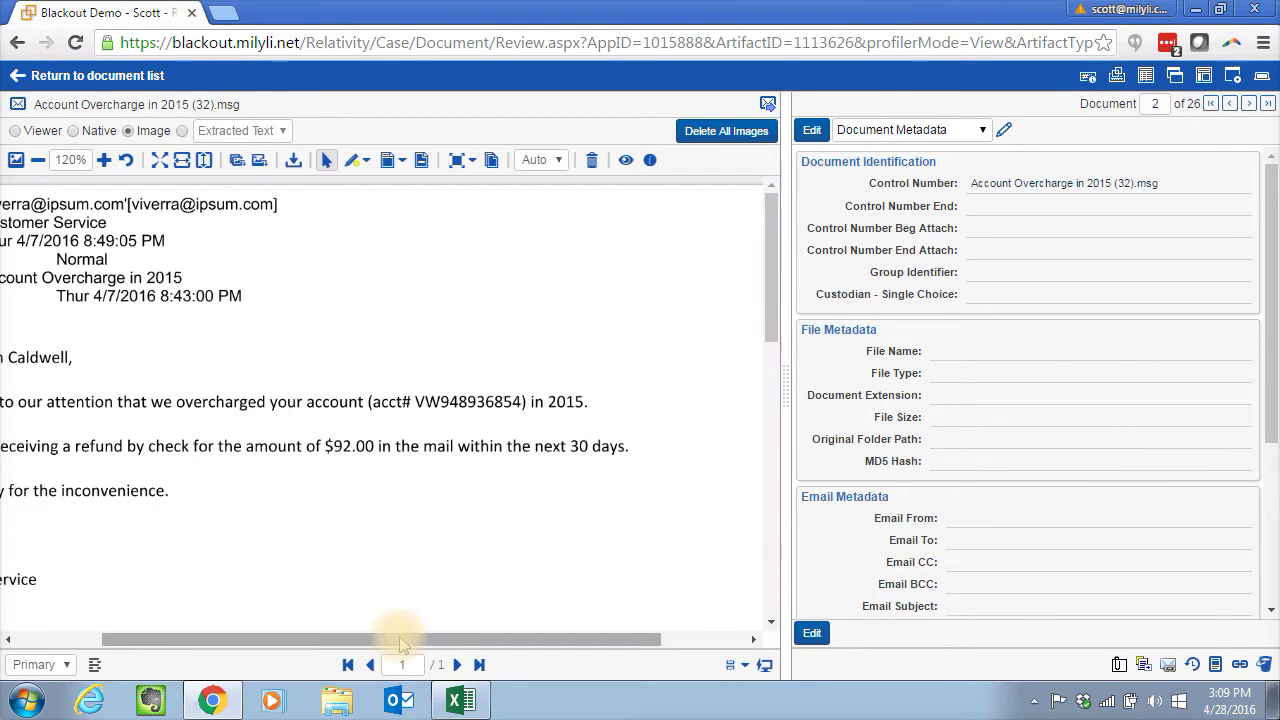
left_click_drag(400, 638, 314, 638)
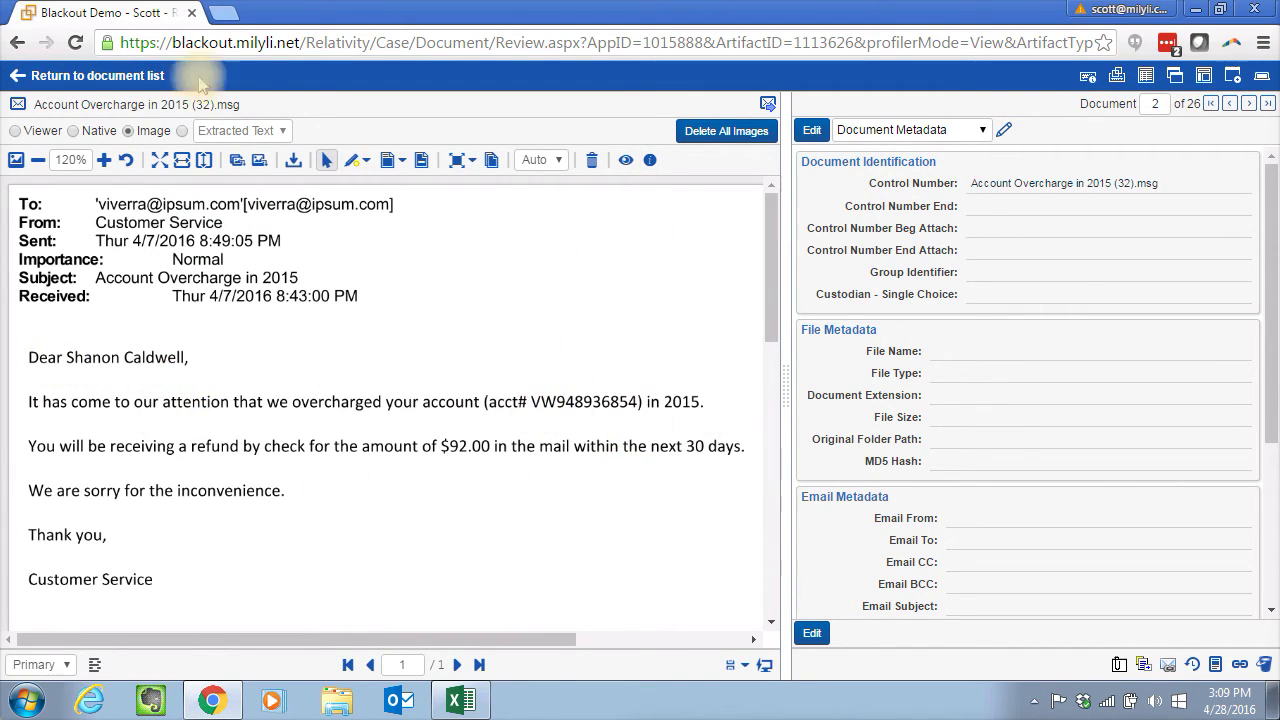
- Start a new Blackout job named "PII Example in Blackout" using the Blackout Demo saved search and the Primary markup set
left_click(110, 75)
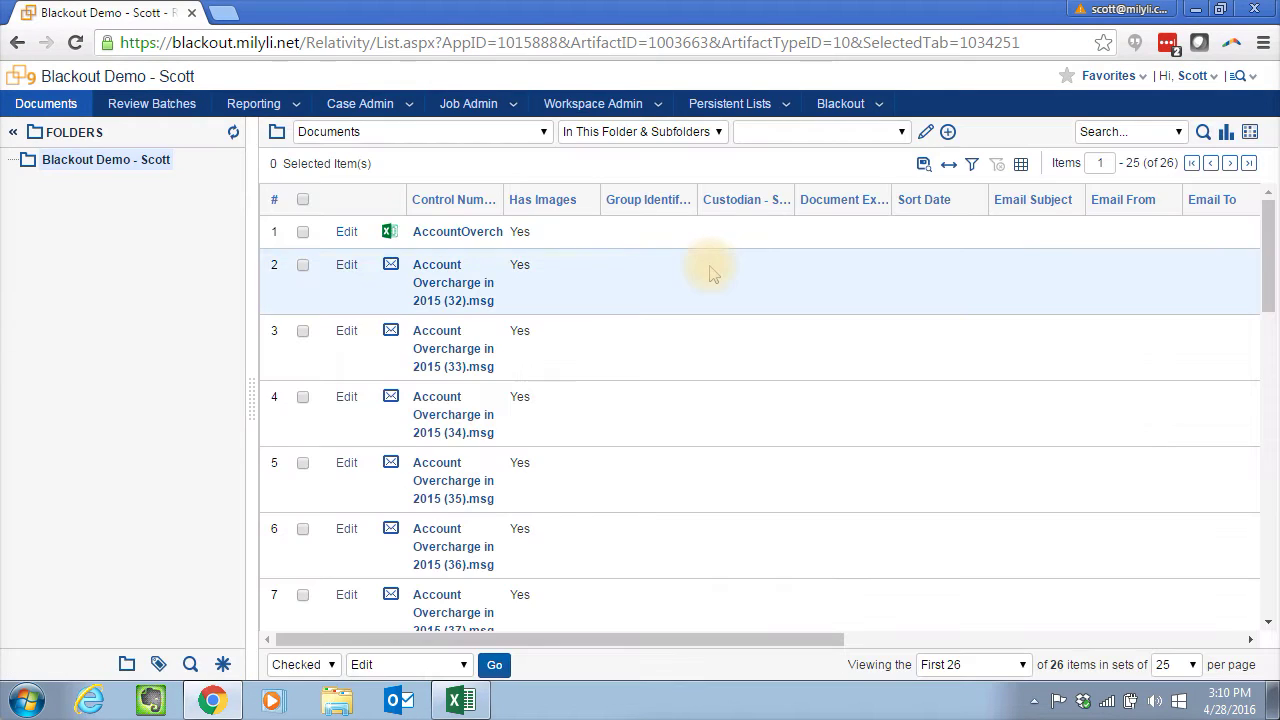
left_click(838, 107)
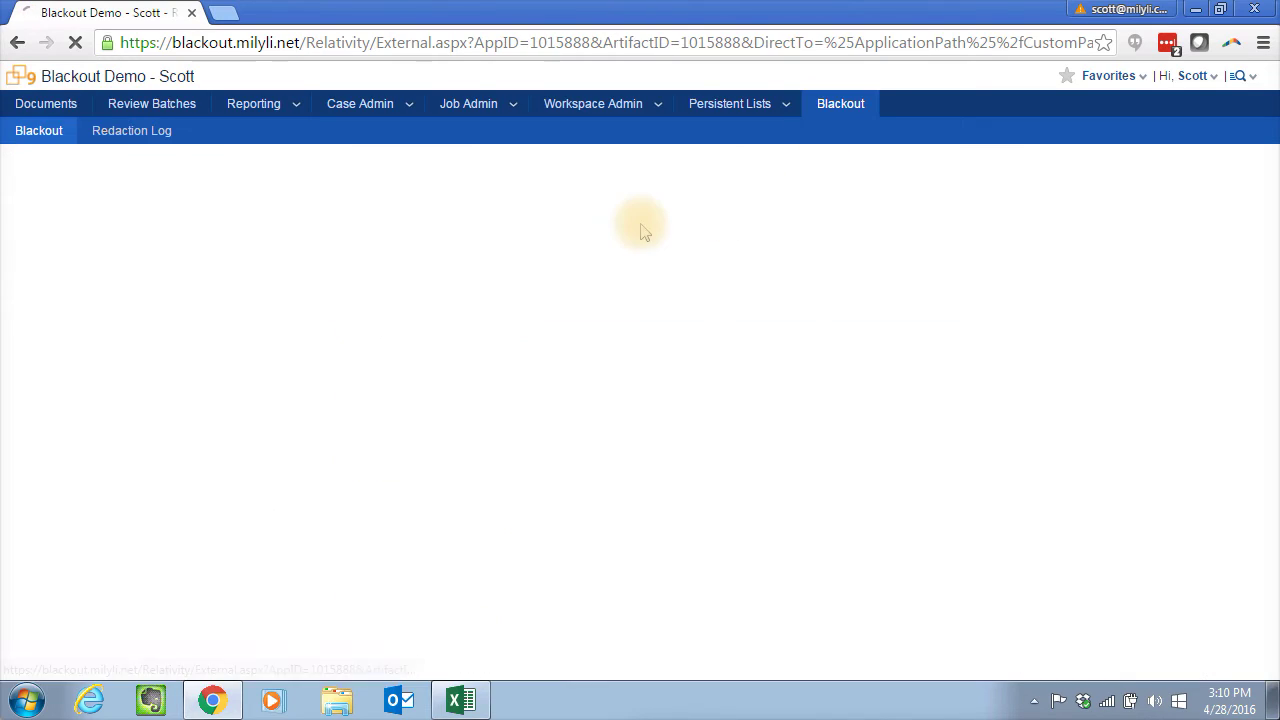
left_click(123, 174)
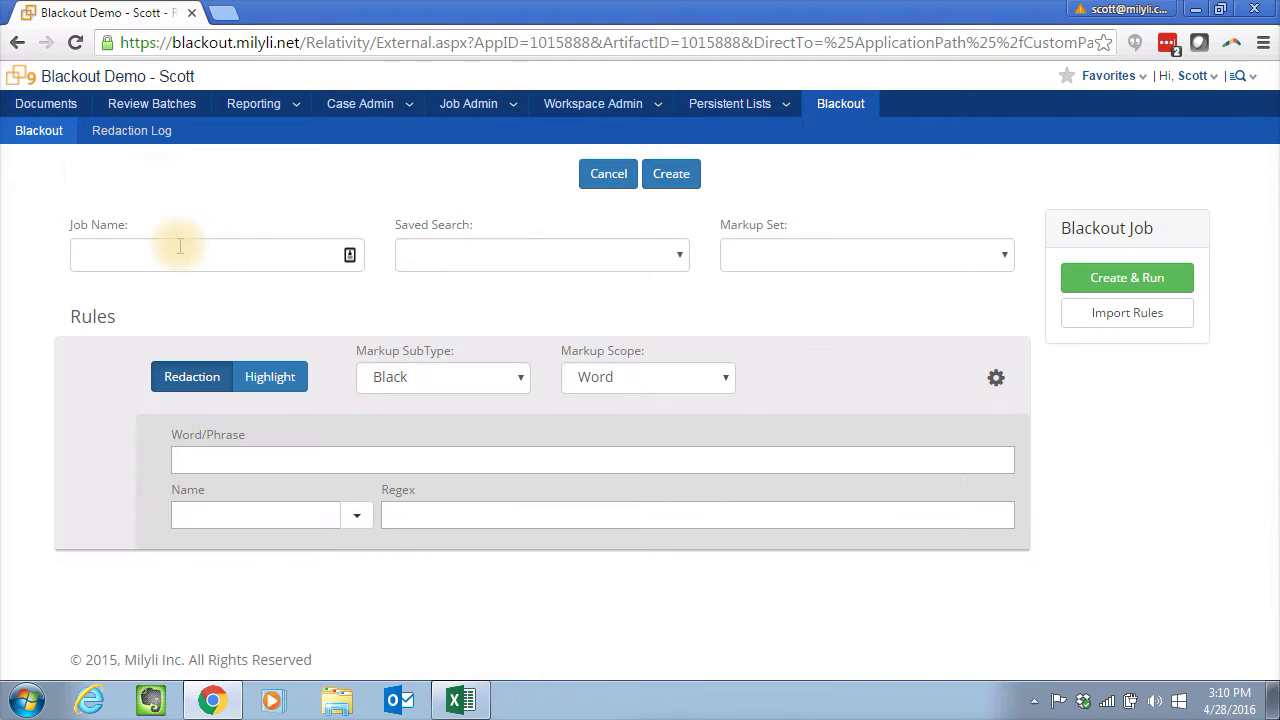
left_click(180, 246)
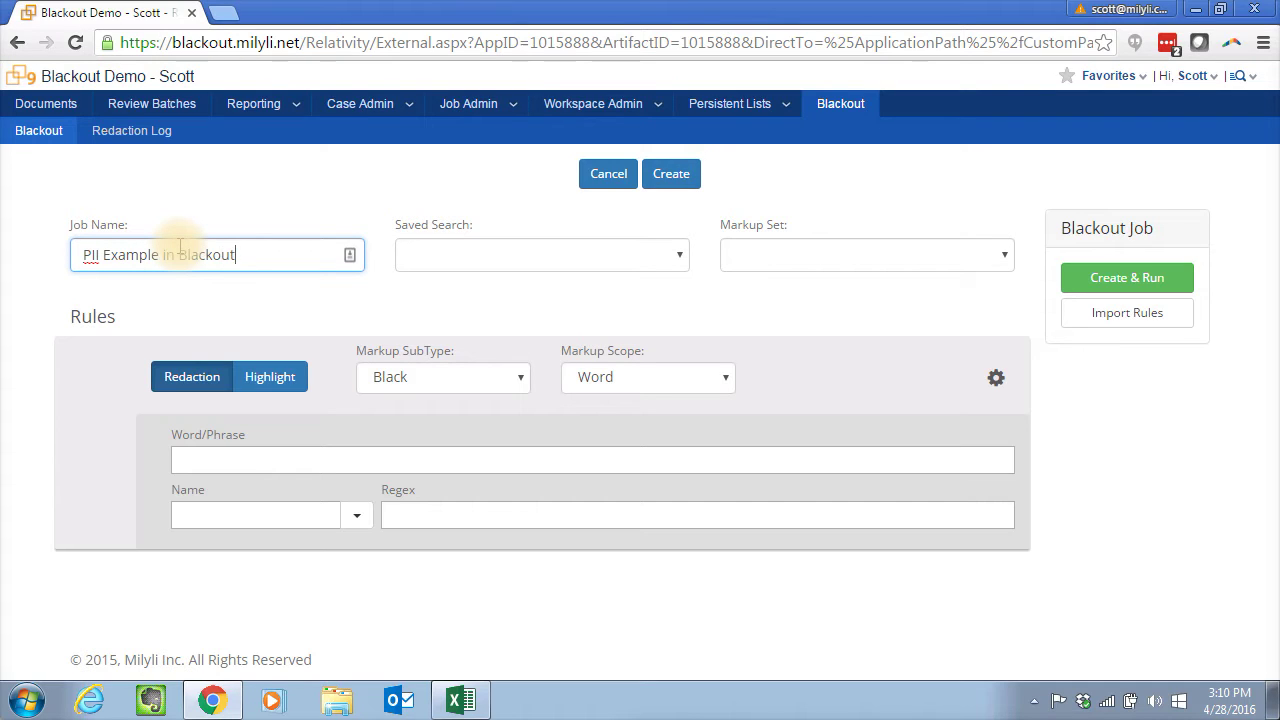
left_click(425, 255)
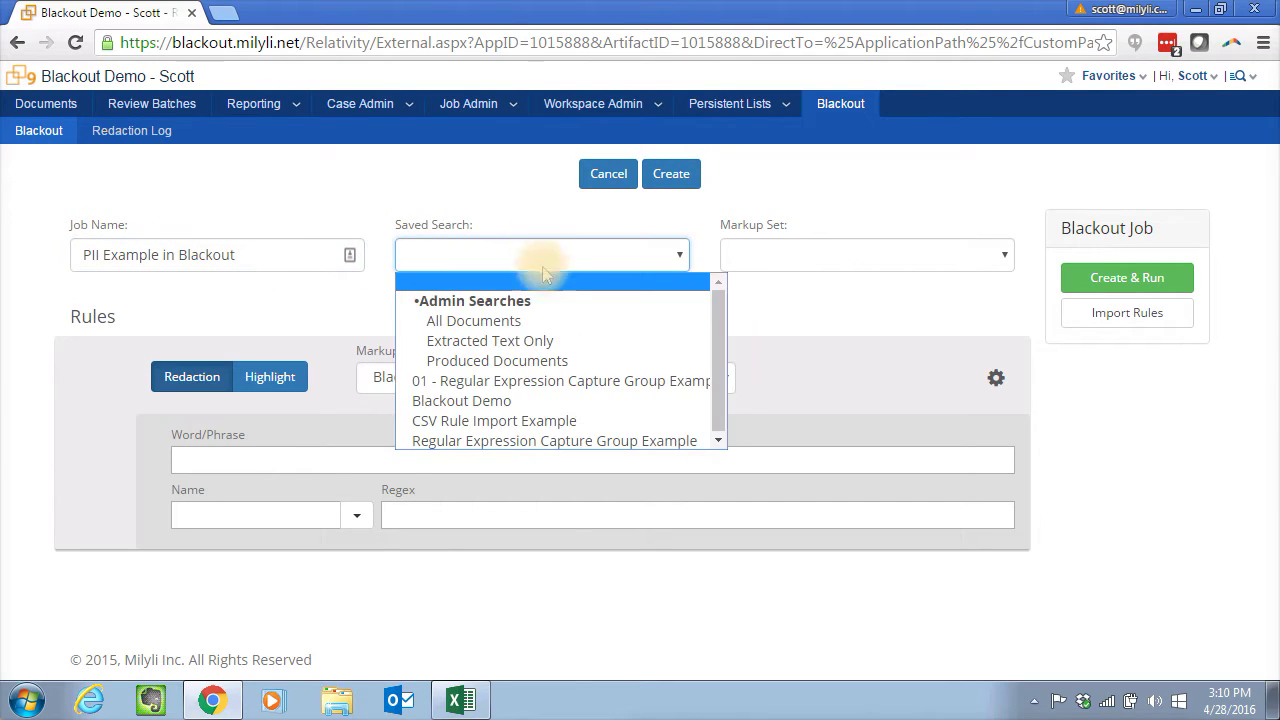
left_click(585, 400)
left_click(806, 256)
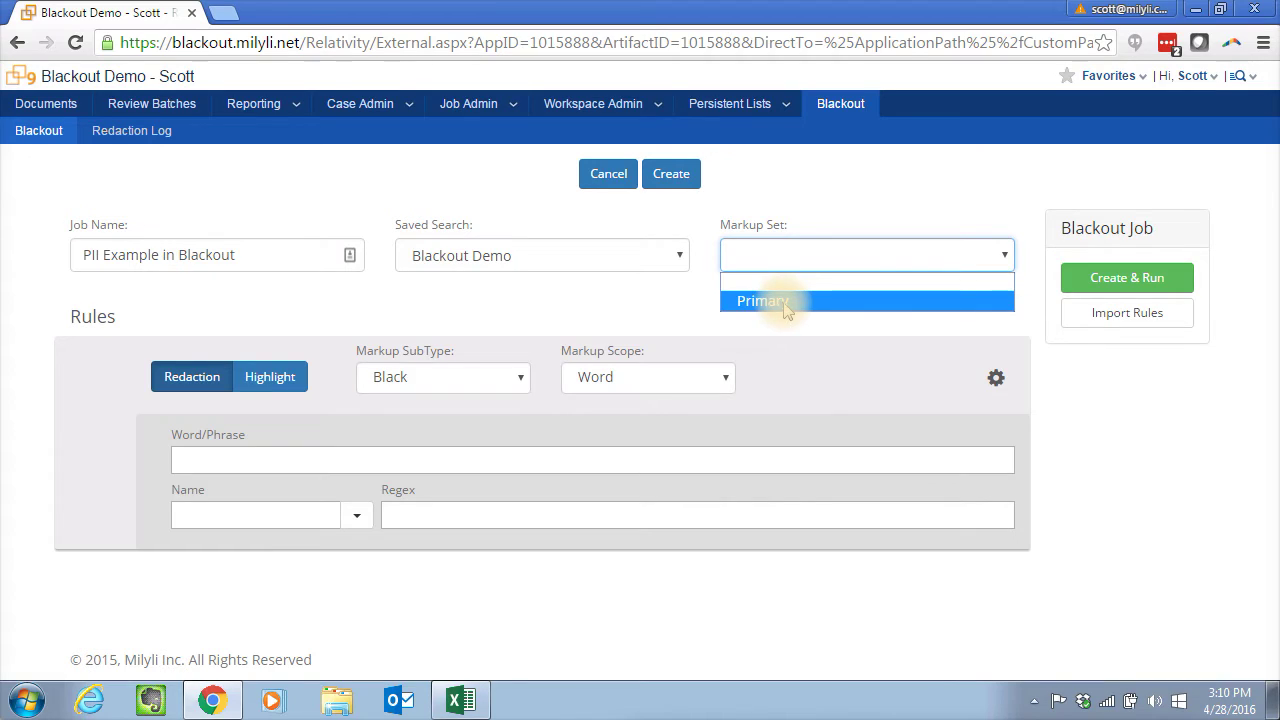
left_click(785, 305)
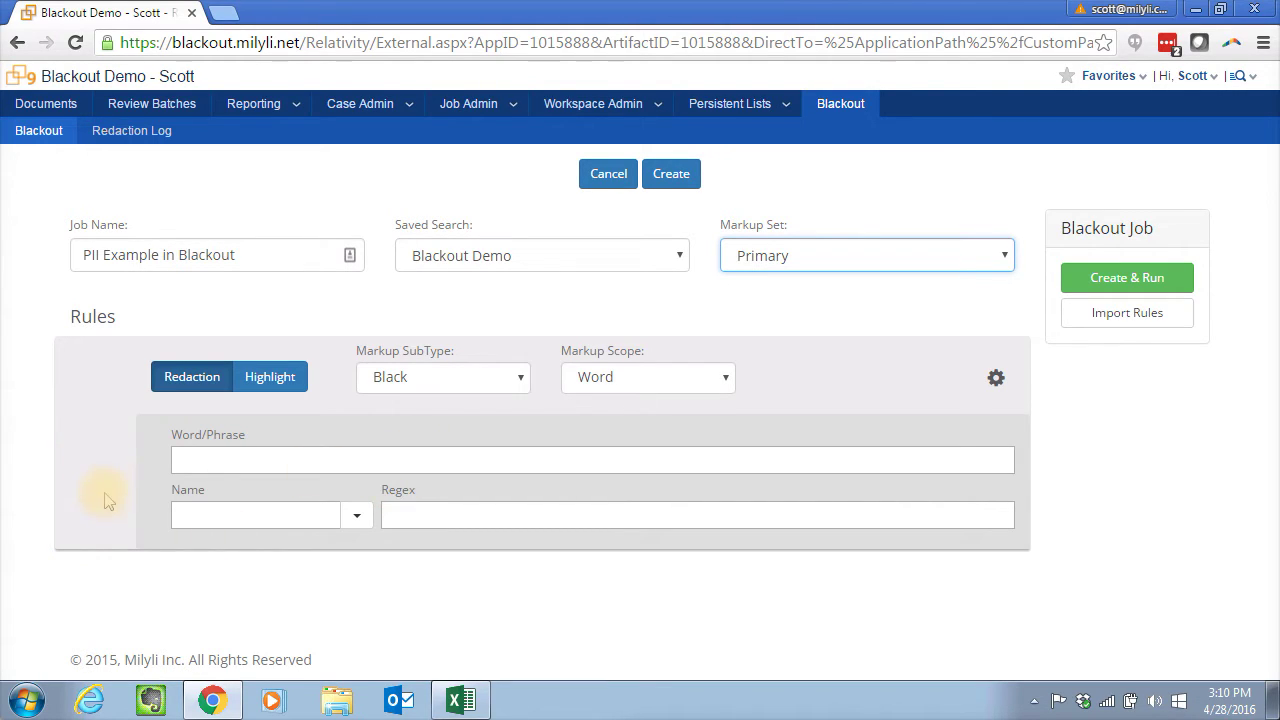
- Set up the first redaction rule with the predefined Email regex, Text subtype and markup text "email"
left_click(355, 515)
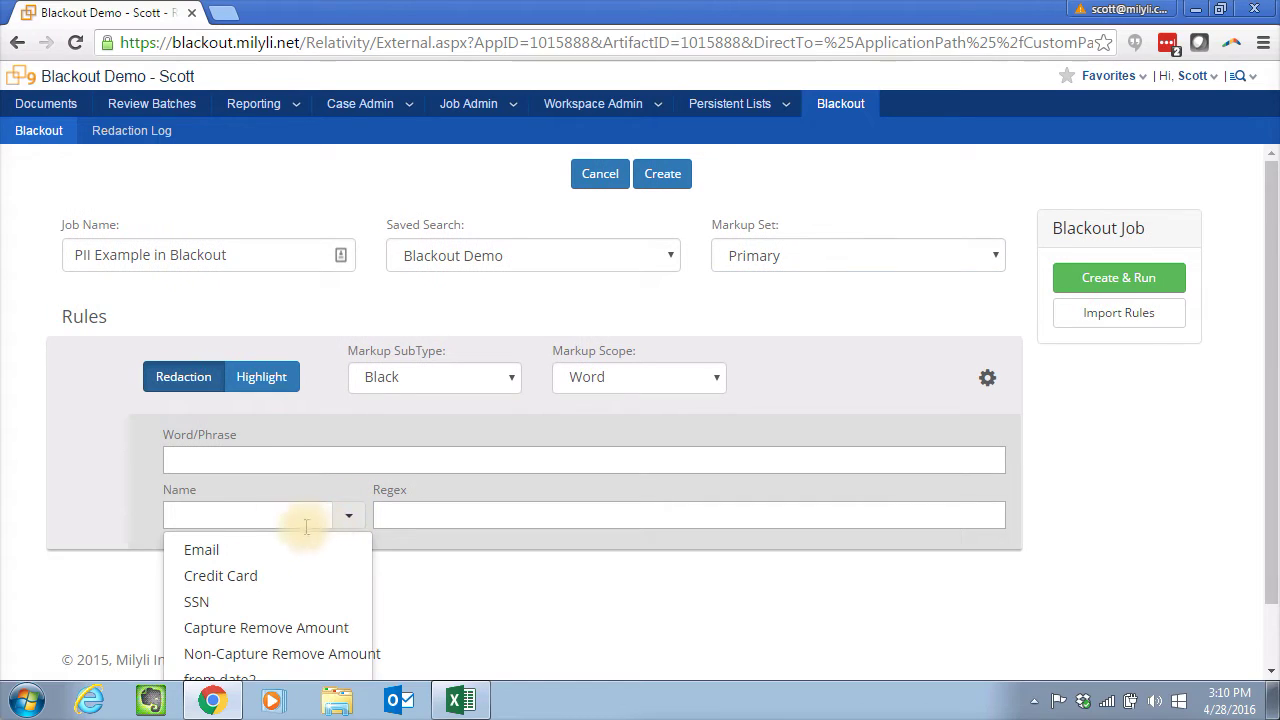
left_click(222, 552)
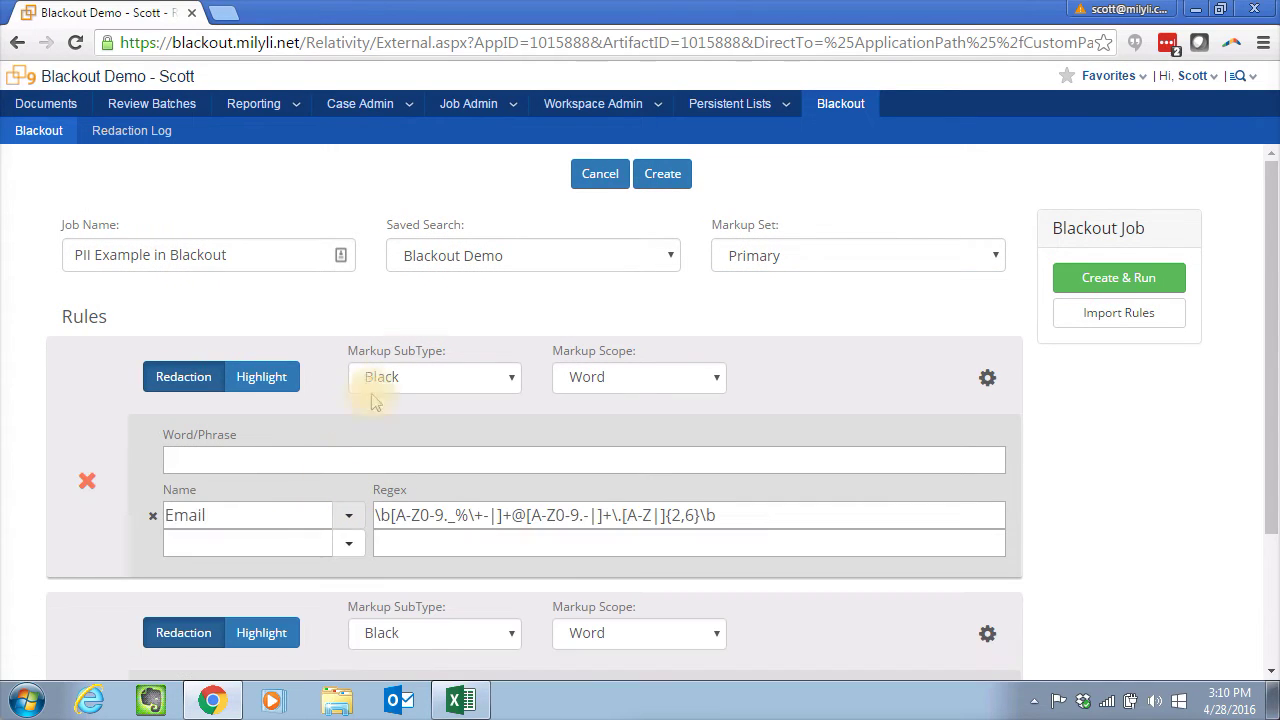
left_click(440, 385)
left_click(505, 421)
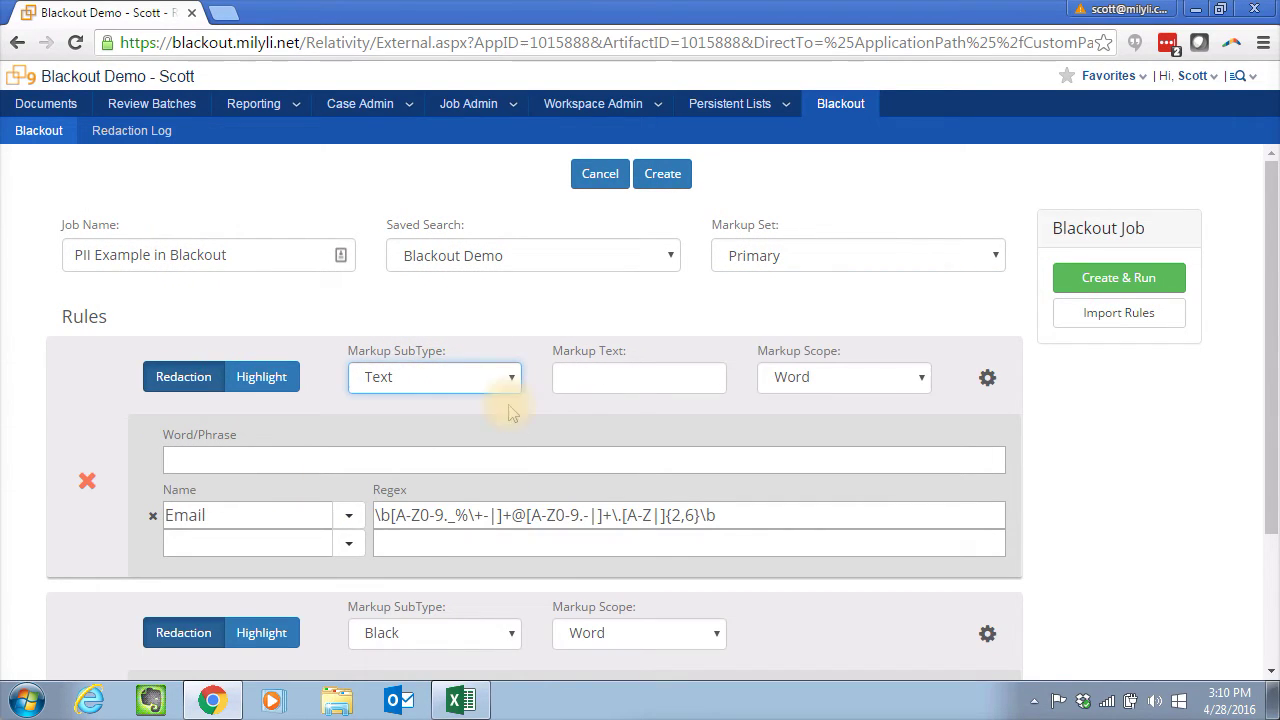
left_click(601, 380)
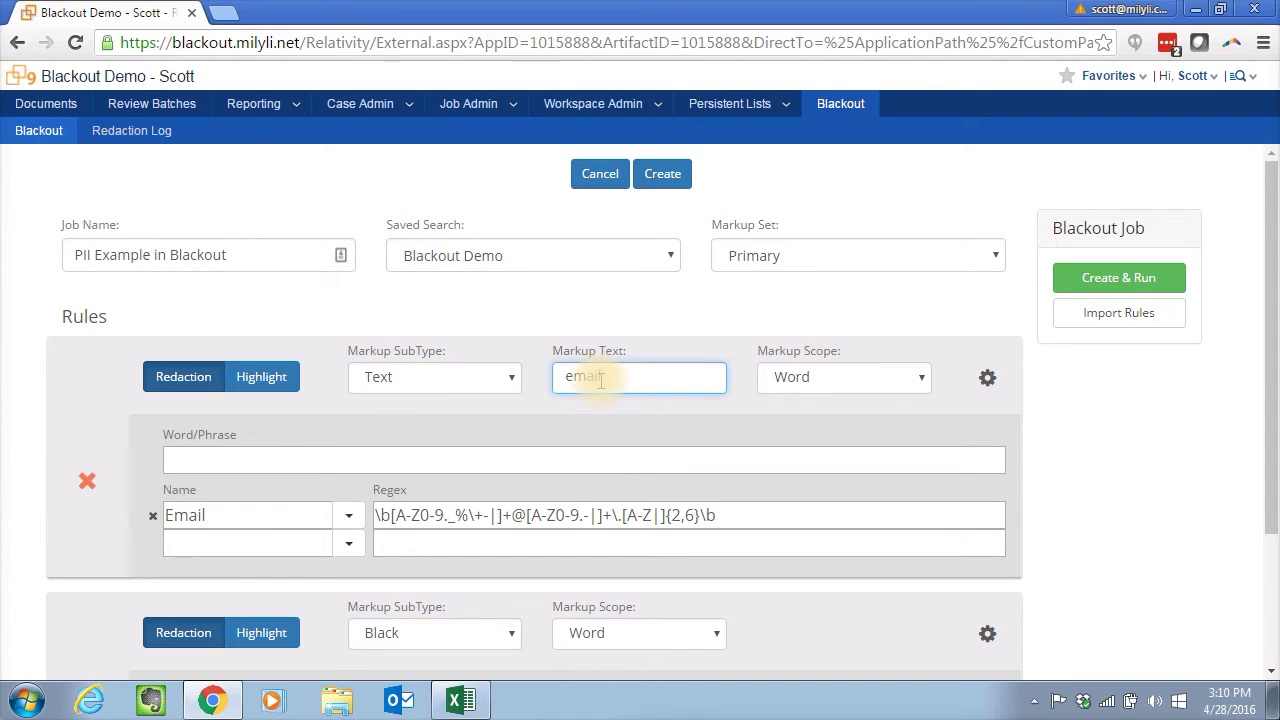
left_click(1036, 420)
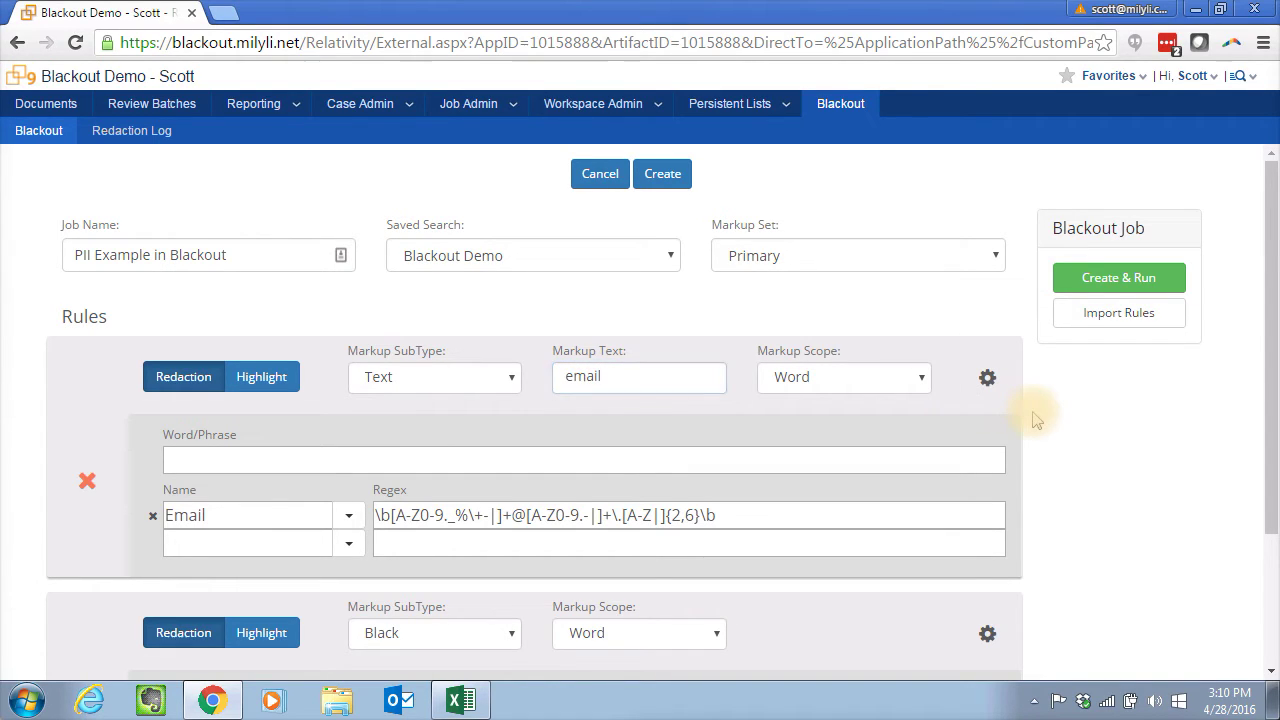
- Add a second redaction rule with the predefined Credit Card regex, Text subtype and markup text "credit card"
scroll(1036, 420, "down", 2)
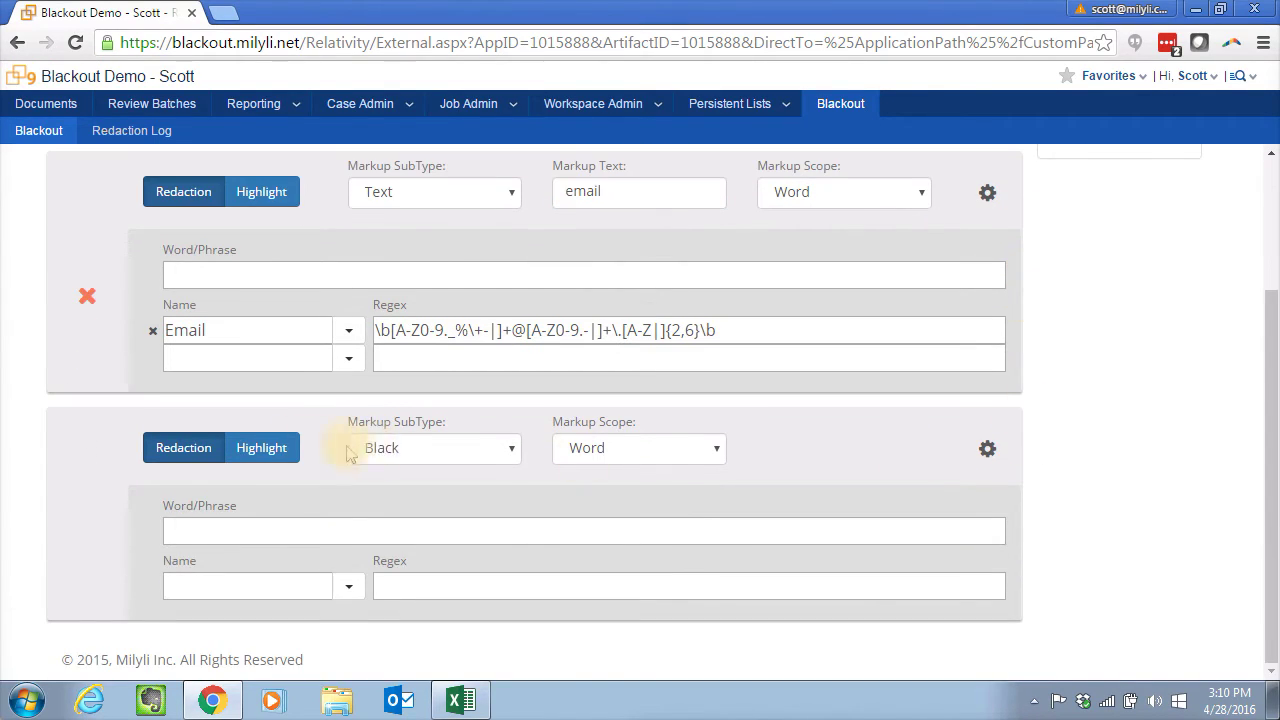
left_click(335, 587)
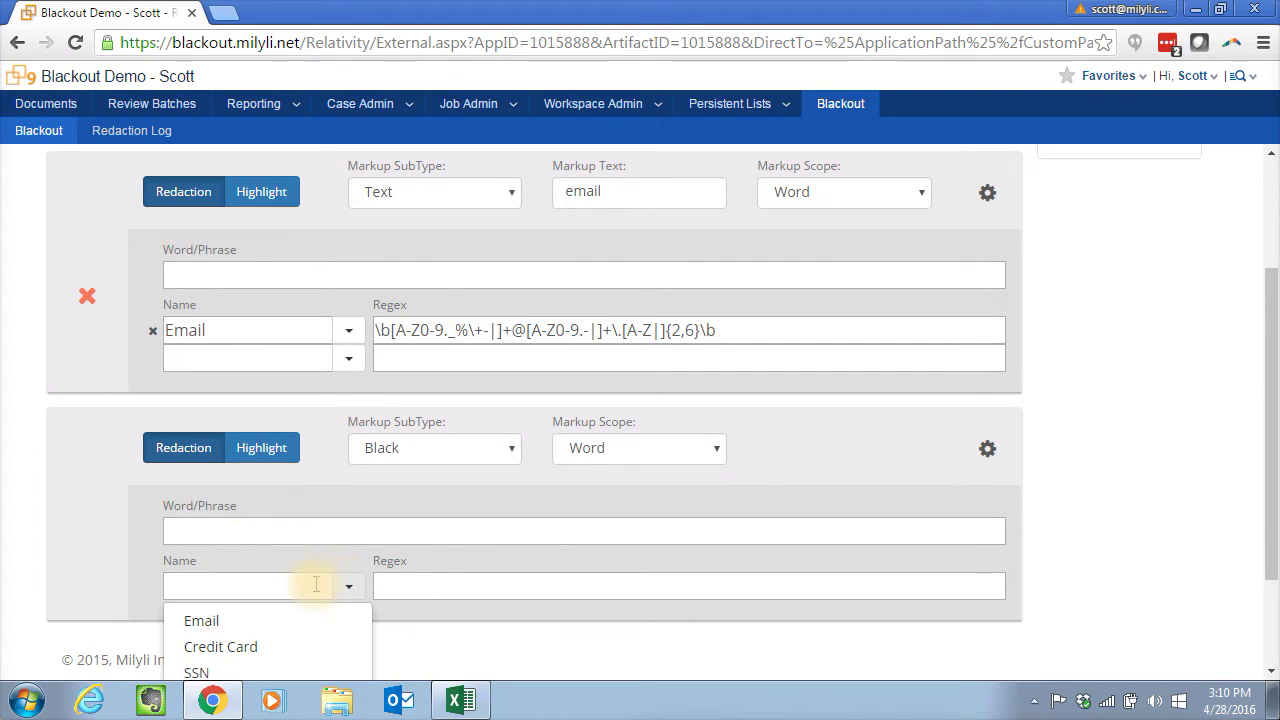
left_click(273, 650)
left_click(498, 449)
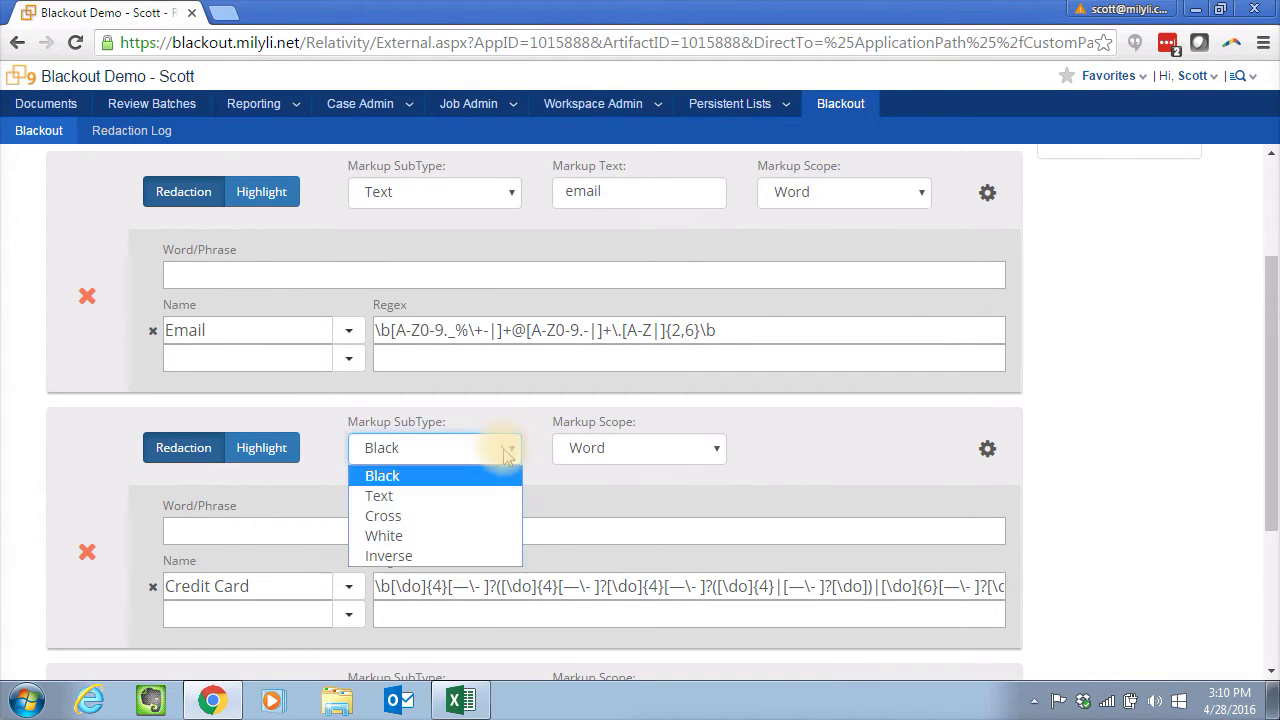
left_click(425, 496)
left_click(591, 453)
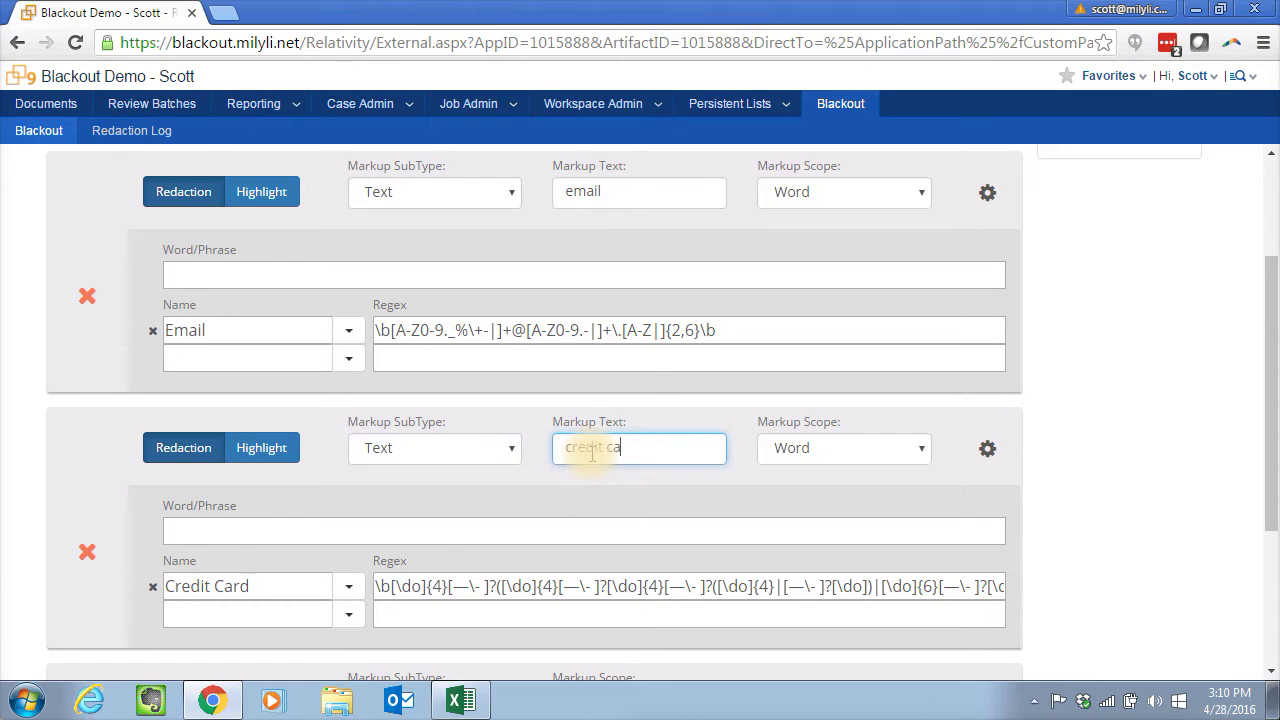
- Add a third redaction rule with the predefined SSN regex, Text subtype and markup text "SSN"
scroll(1110, 429, "down", 3)
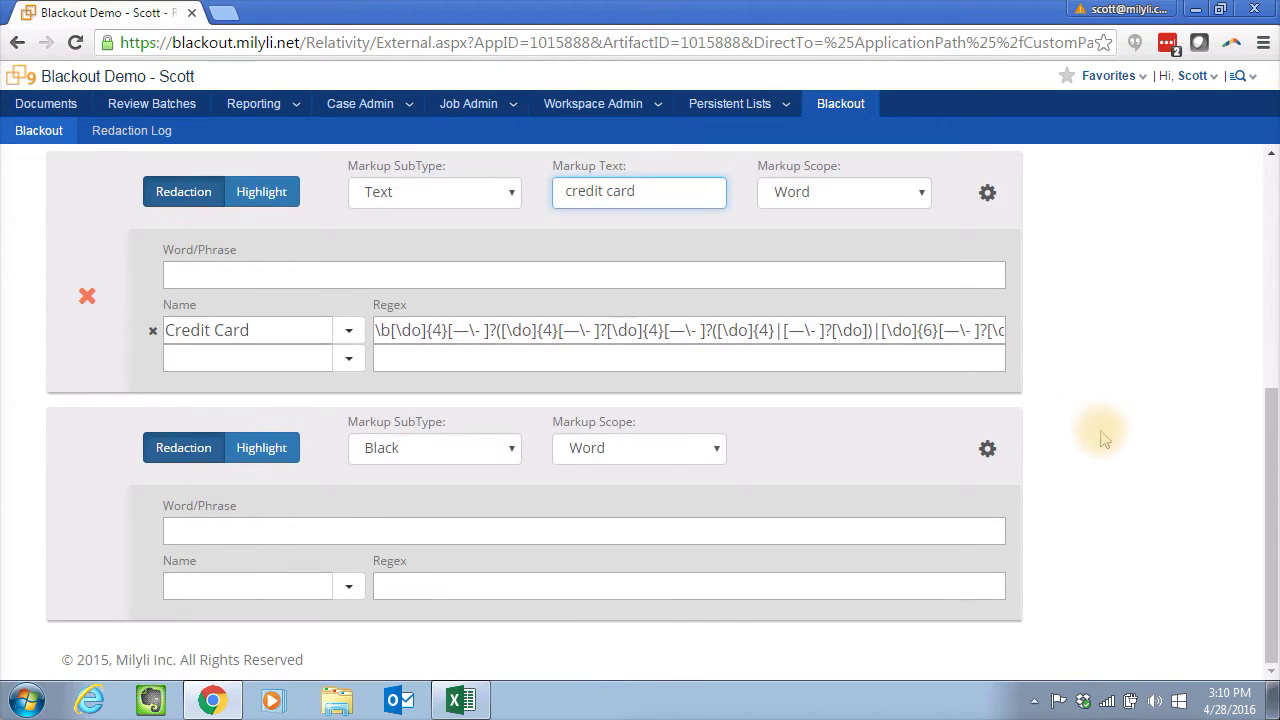
left_click(346, 587)
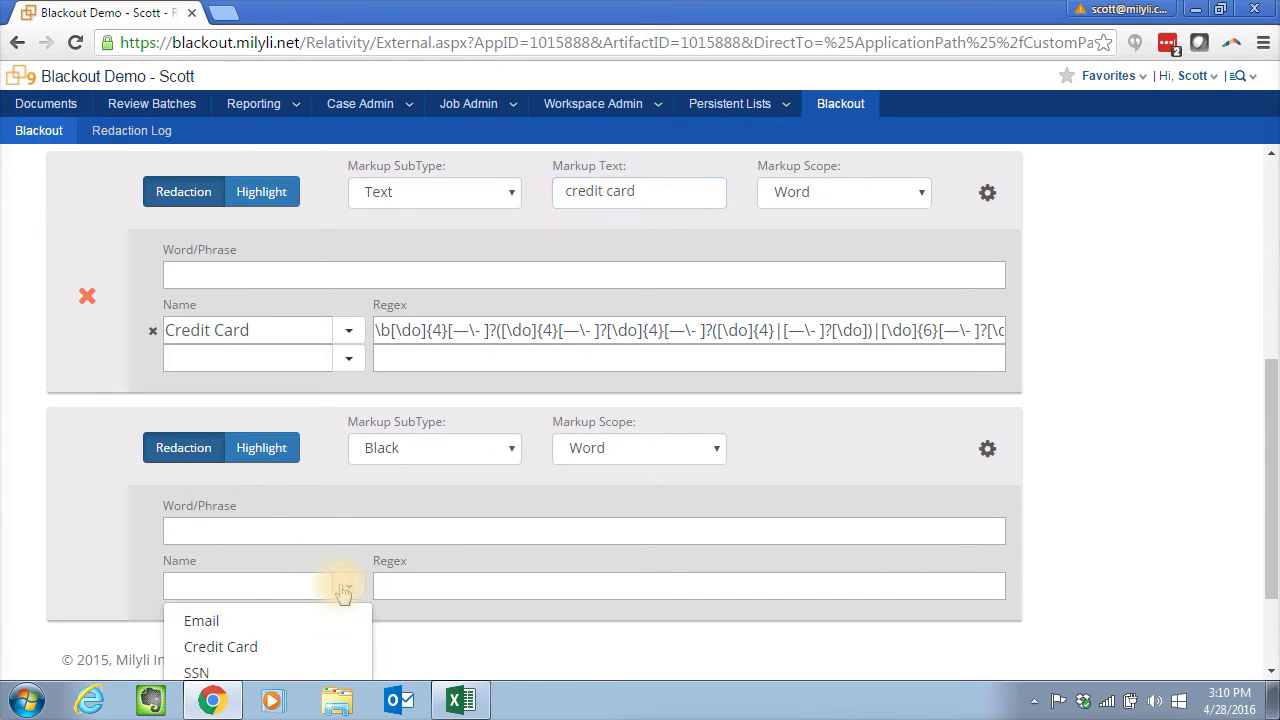
left_click(215, 672)
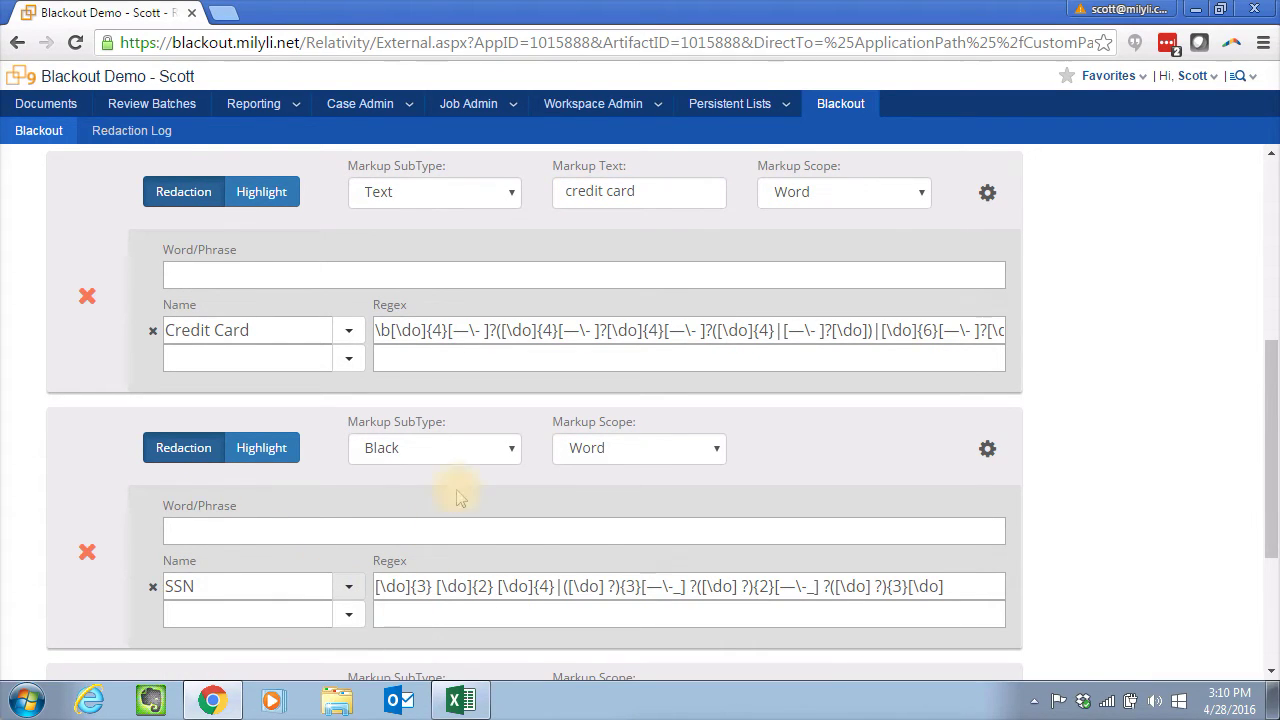
left_click(485, 459)
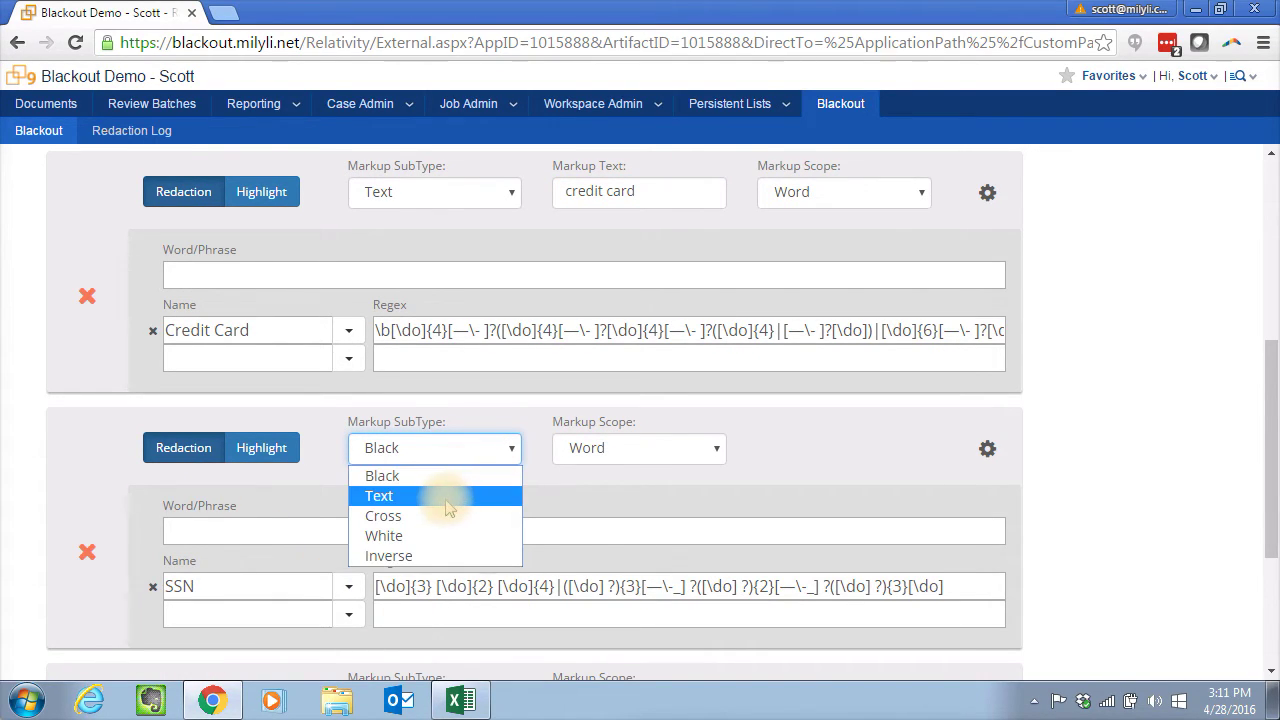
left_click(448, 508)
left_click(651, 450)
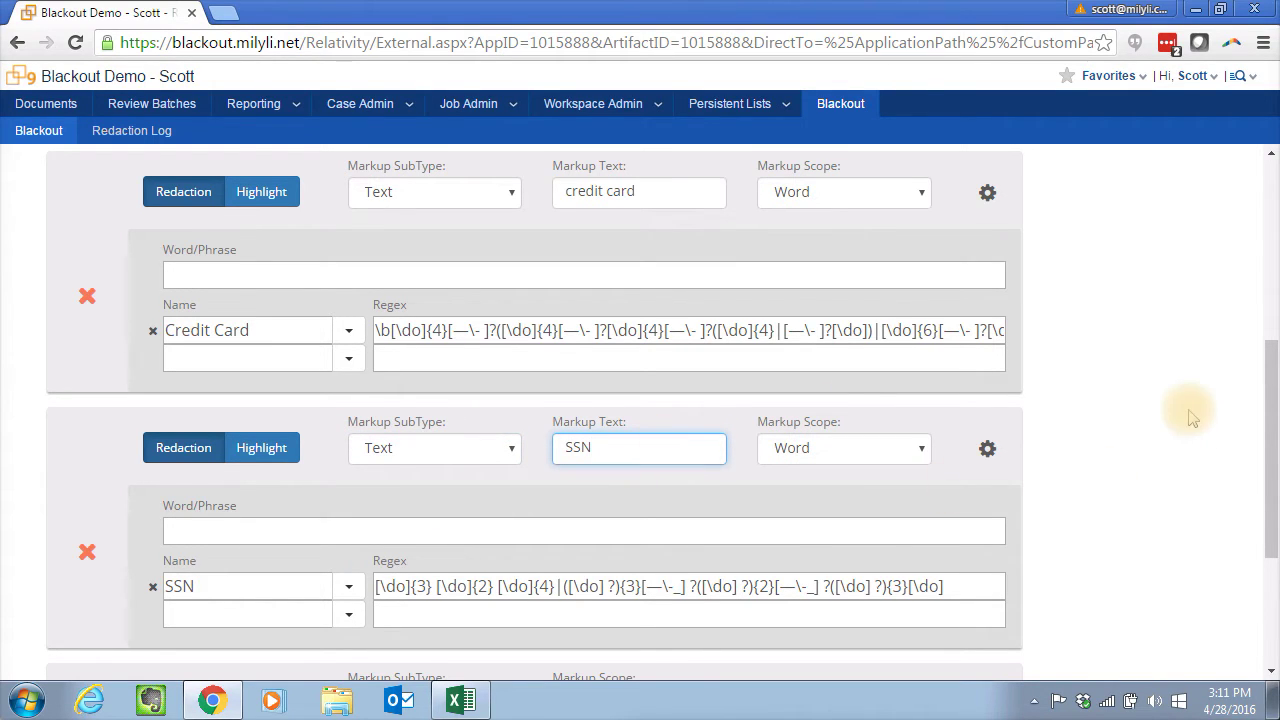
- Review the job's rules, and switch to Excel to examine the markup type, subtype and text columns in NamesToRedact.csv
scroll(1190, 416, "up", 2)
scroll(1190, 416, "down", 4)
scroll(1190, 416, "up", 7)
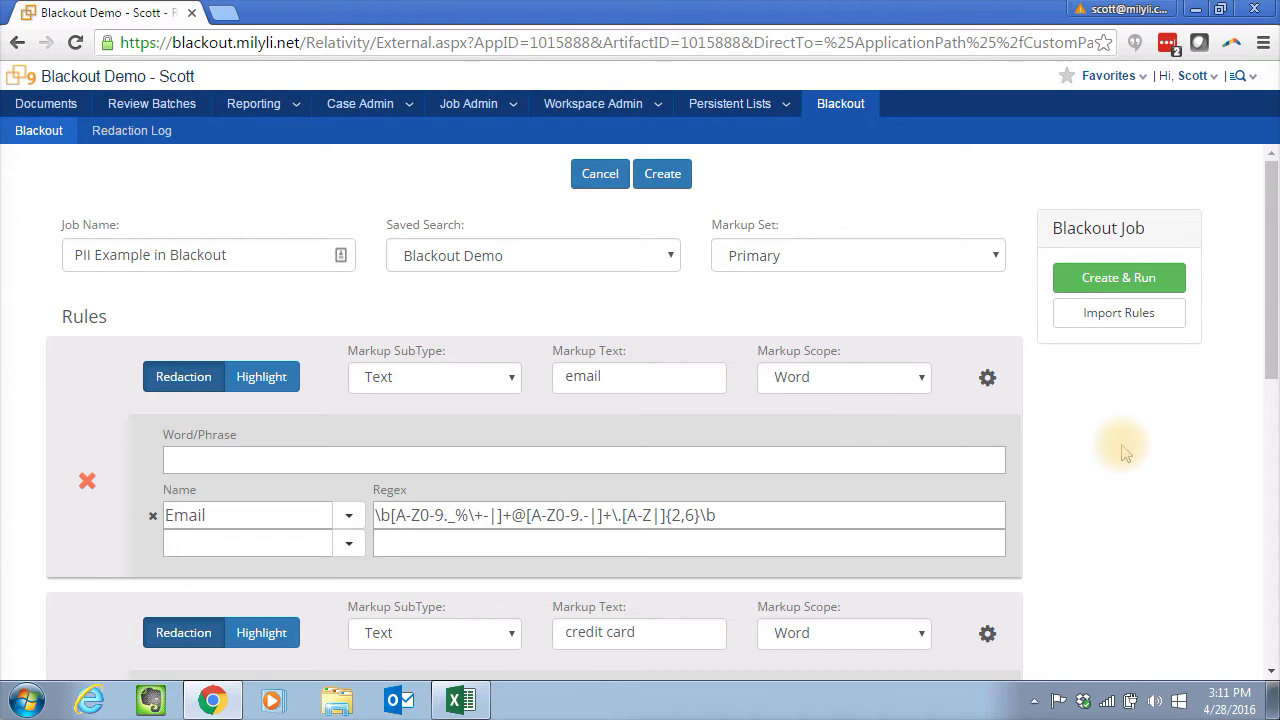
left_click(460, 700)
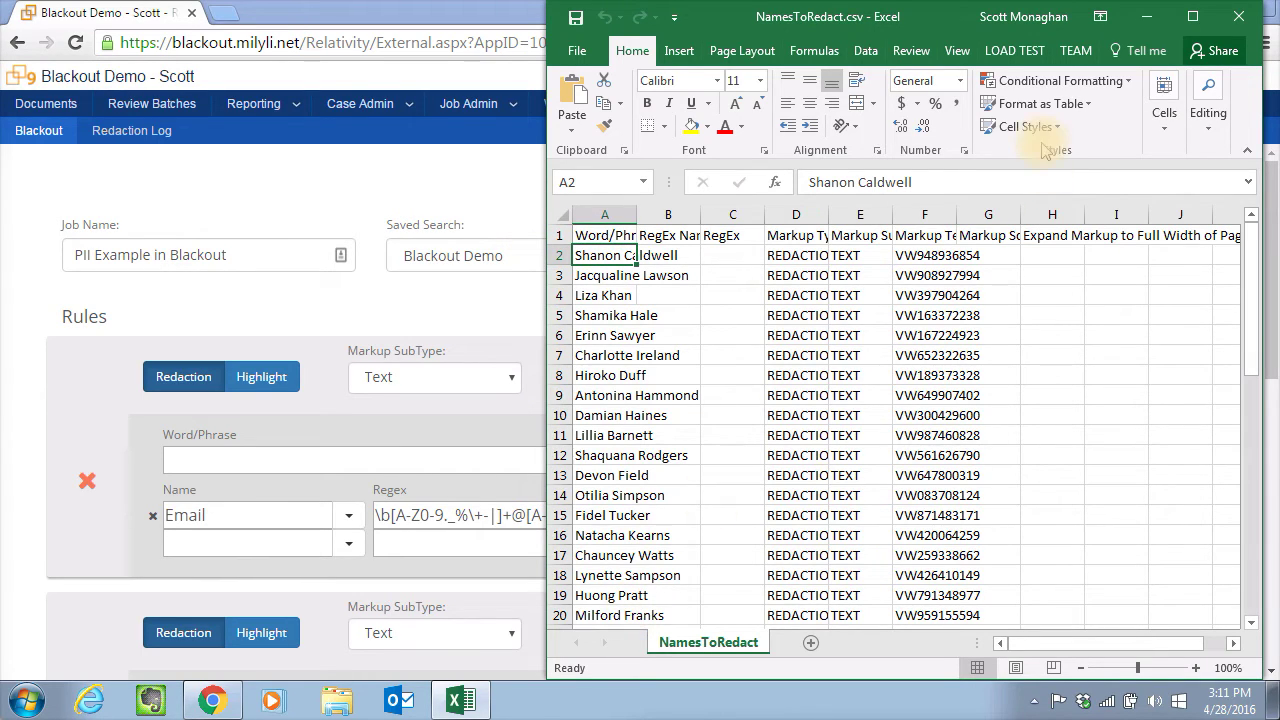
left_click(792, 258)
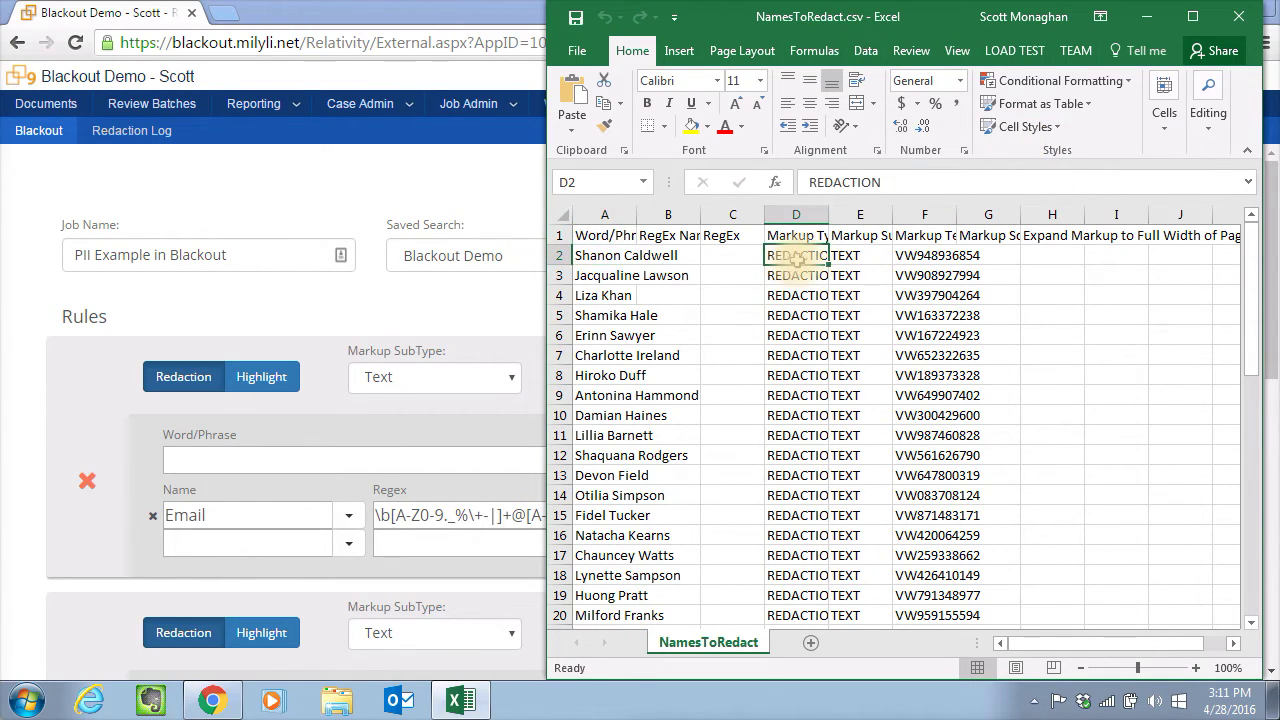
left_click(845, 257)
left_click(815, 258)
left_click(846, 255)
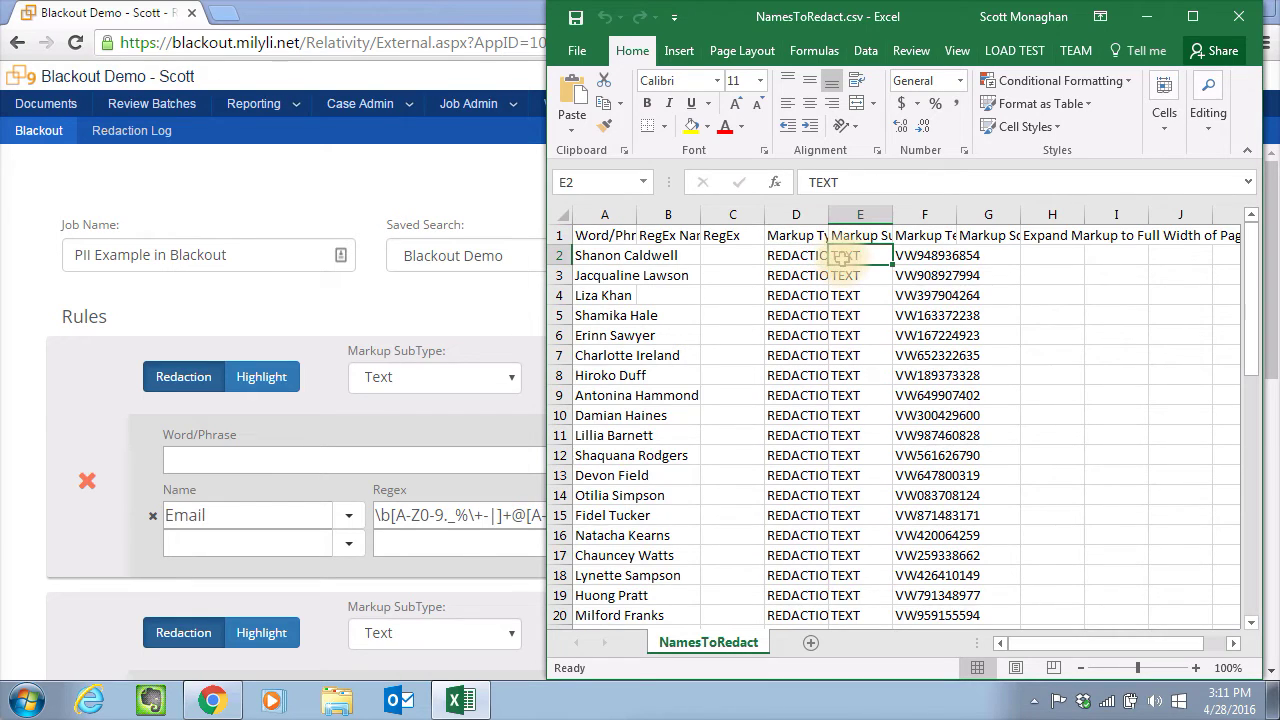
left_click(918, 256)
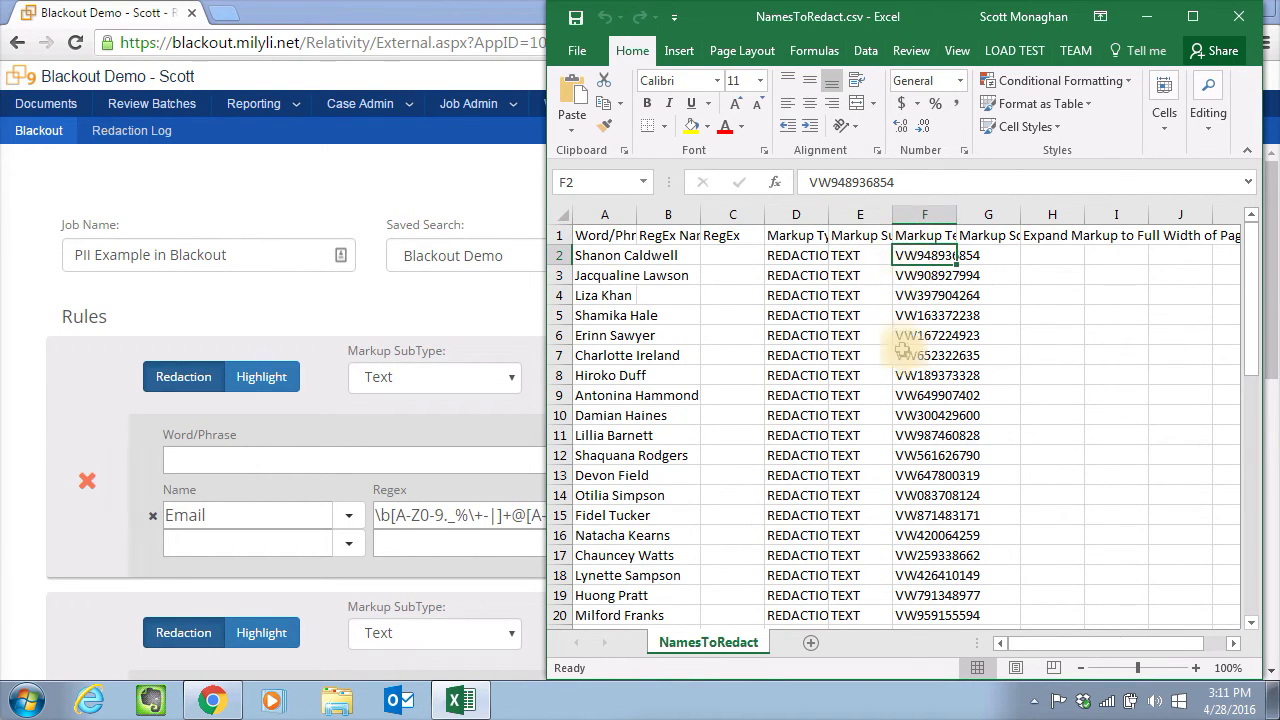
- Switch back to the Blackout job in Chrome, import the name redaction rules from NamesToRedact.csv and look through them
left_click(452, 185)
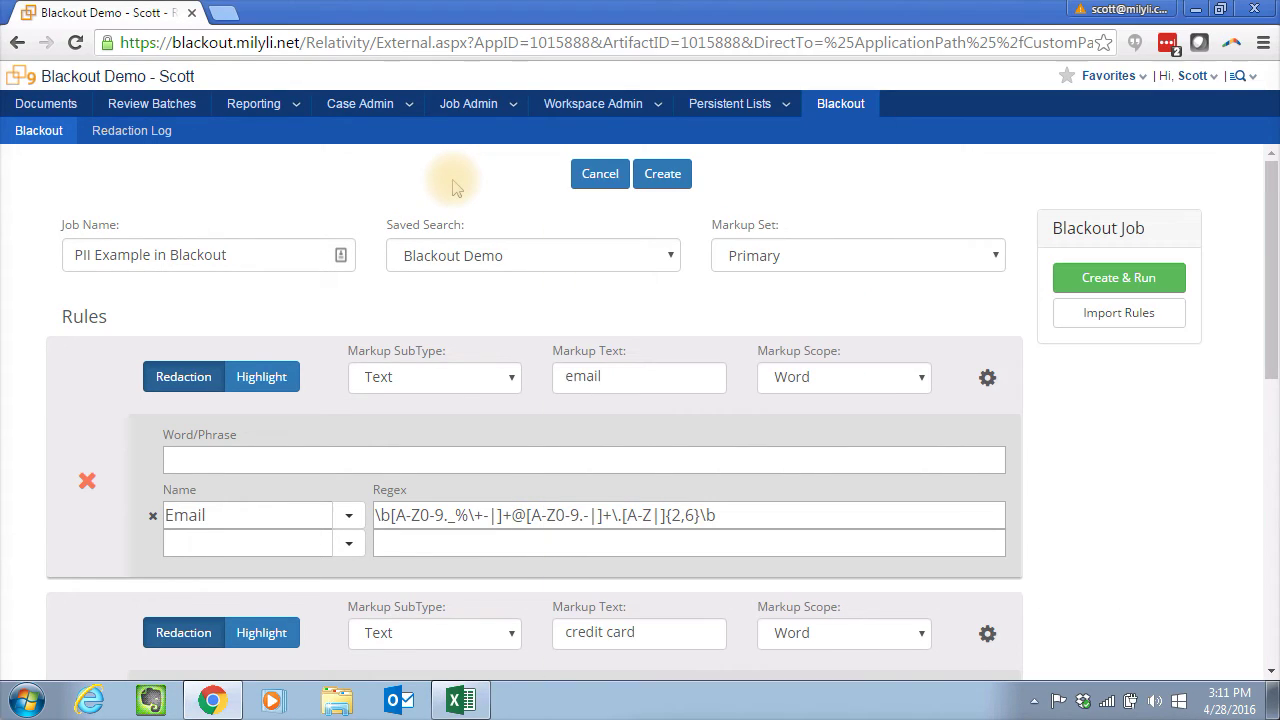
left_click(1120, 318)
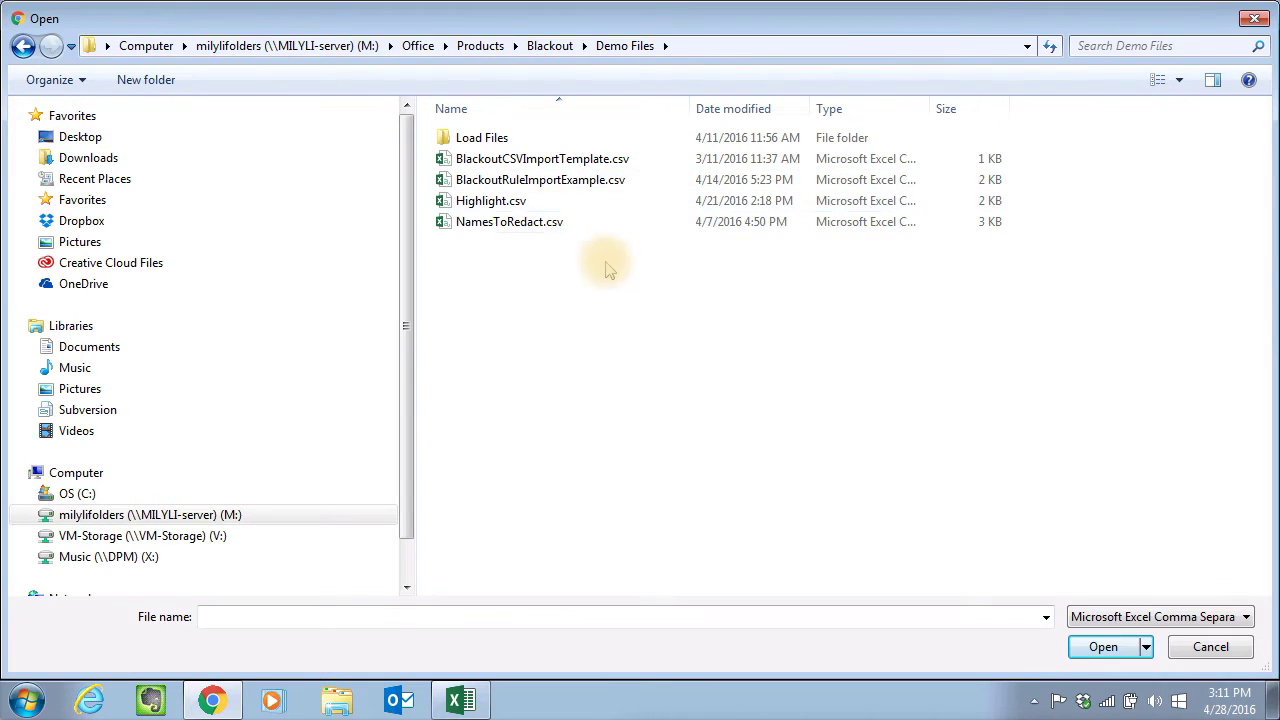
double_click(510, 222)
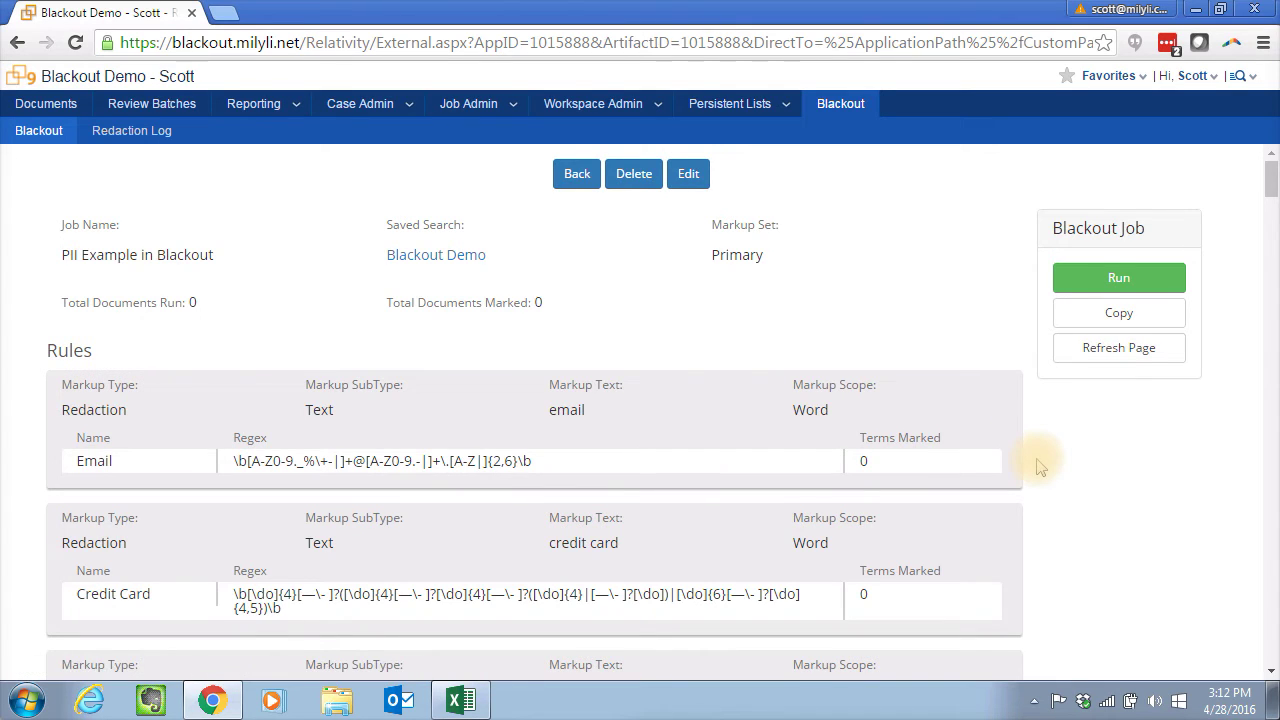
scroll(1040, 467, "down", 15)
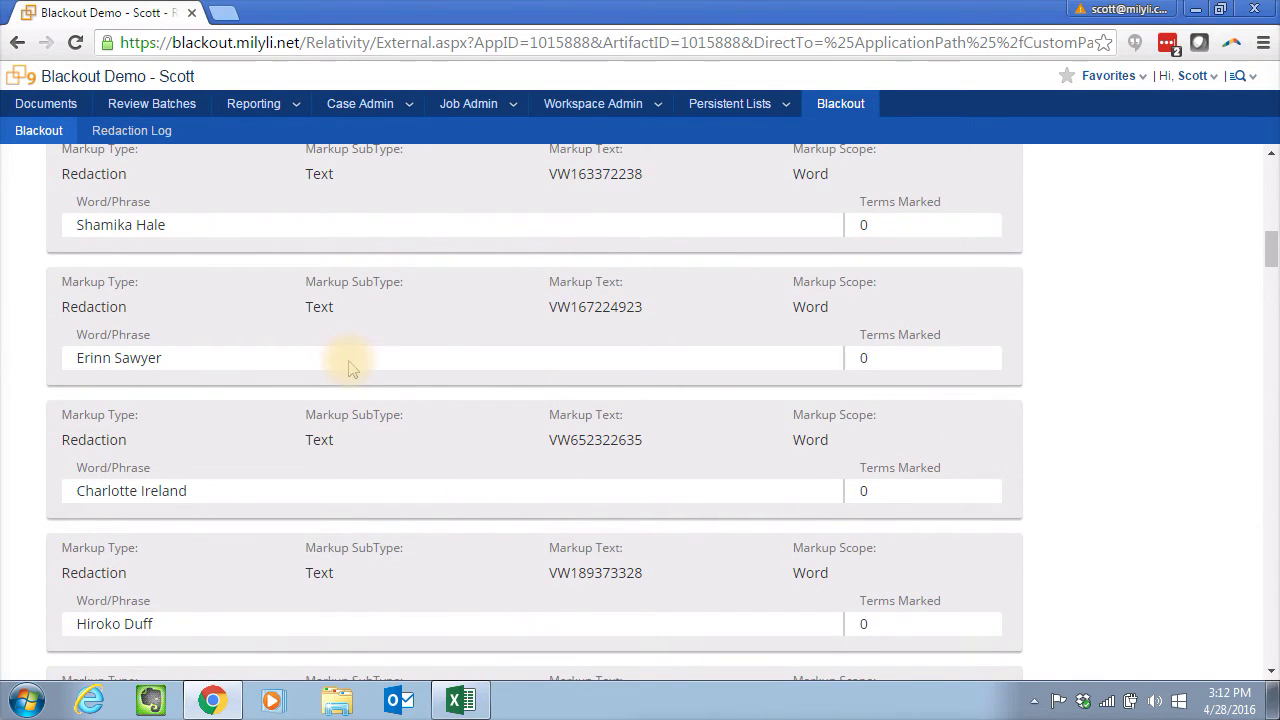
scroll(350, 368, "down", 1)
scroll(350, 368, "up", 10)
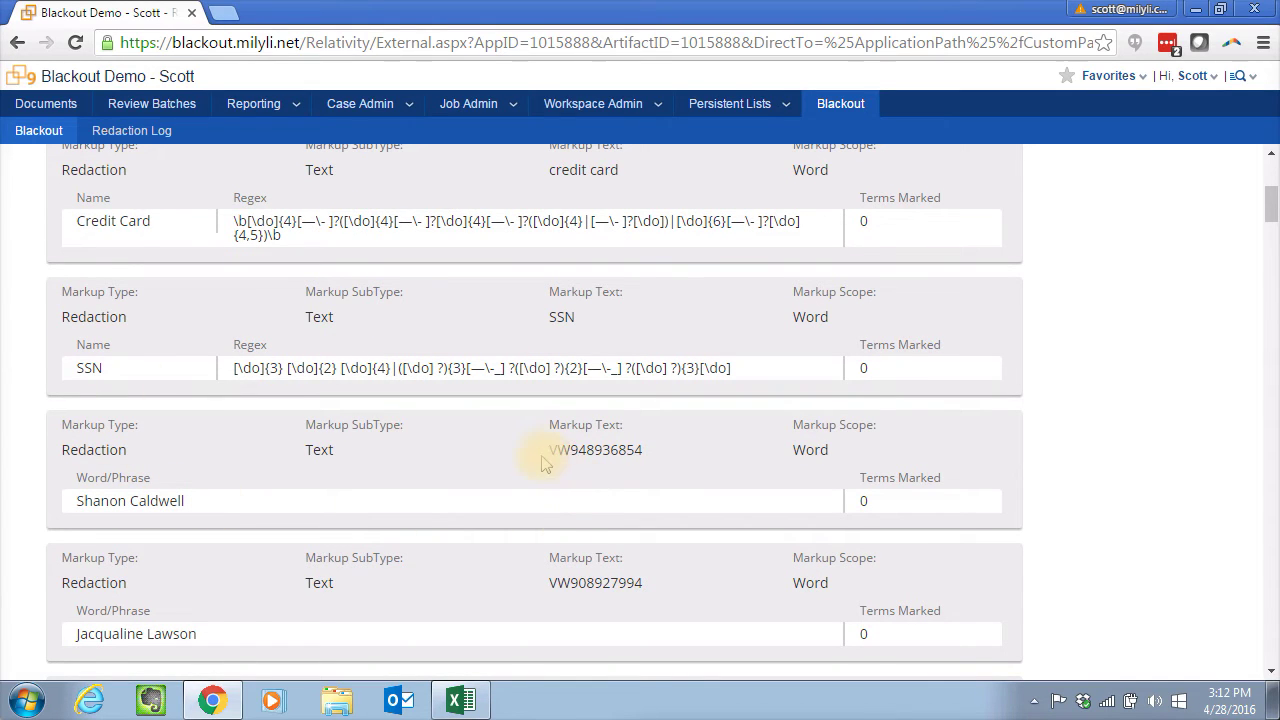
- Run the PII Example in Blackout job and refresh its page to update the results
scroll(642, 472, "down", 5)
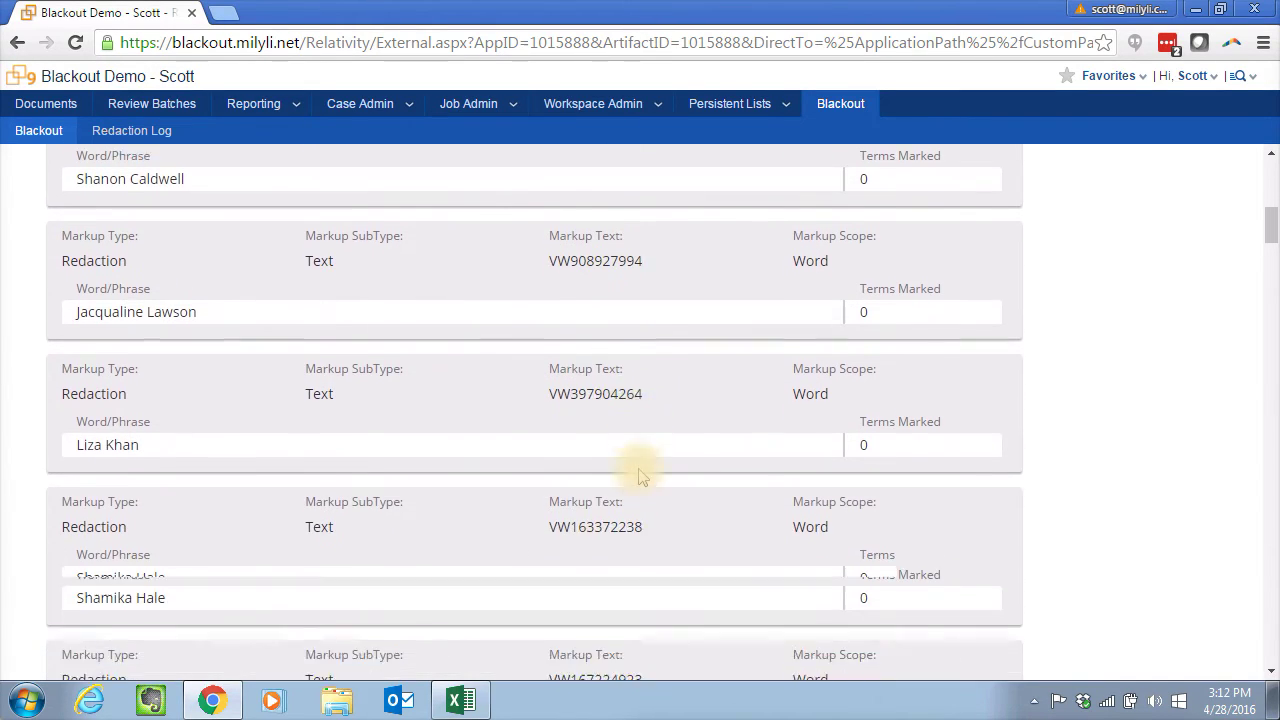
scroll(642, 472, "up", 10)
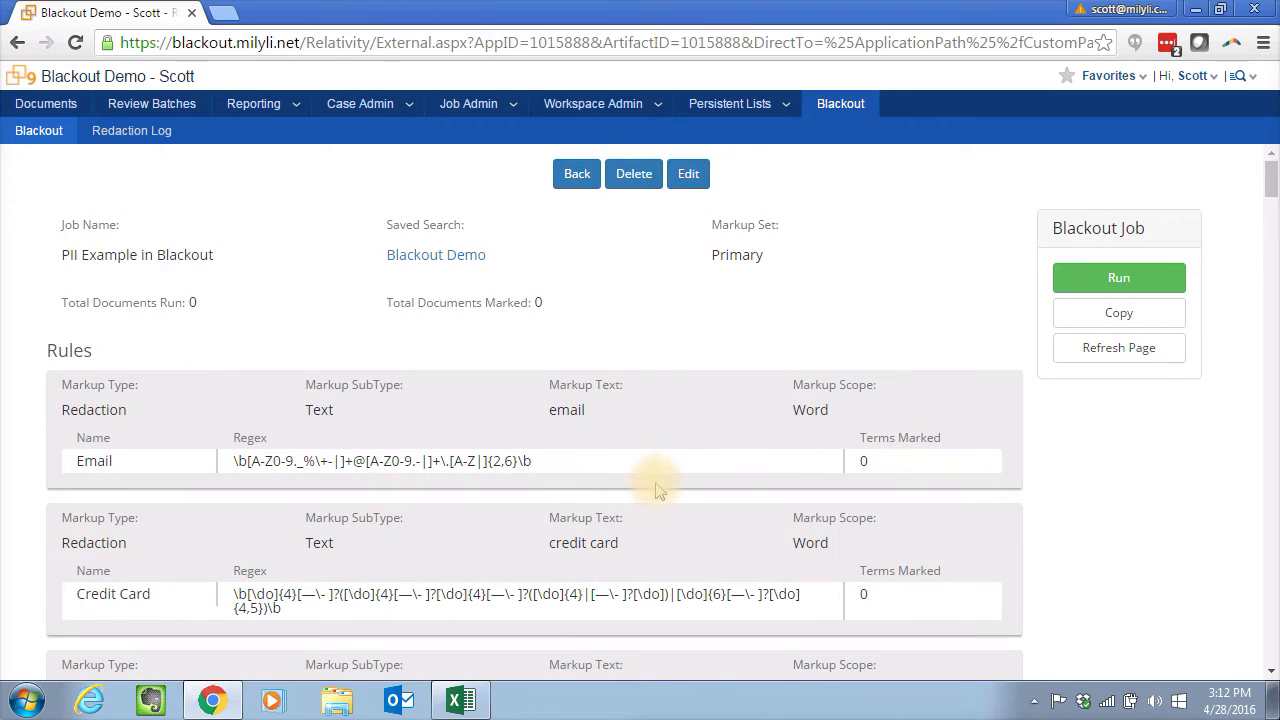
left_click(1120, 280)
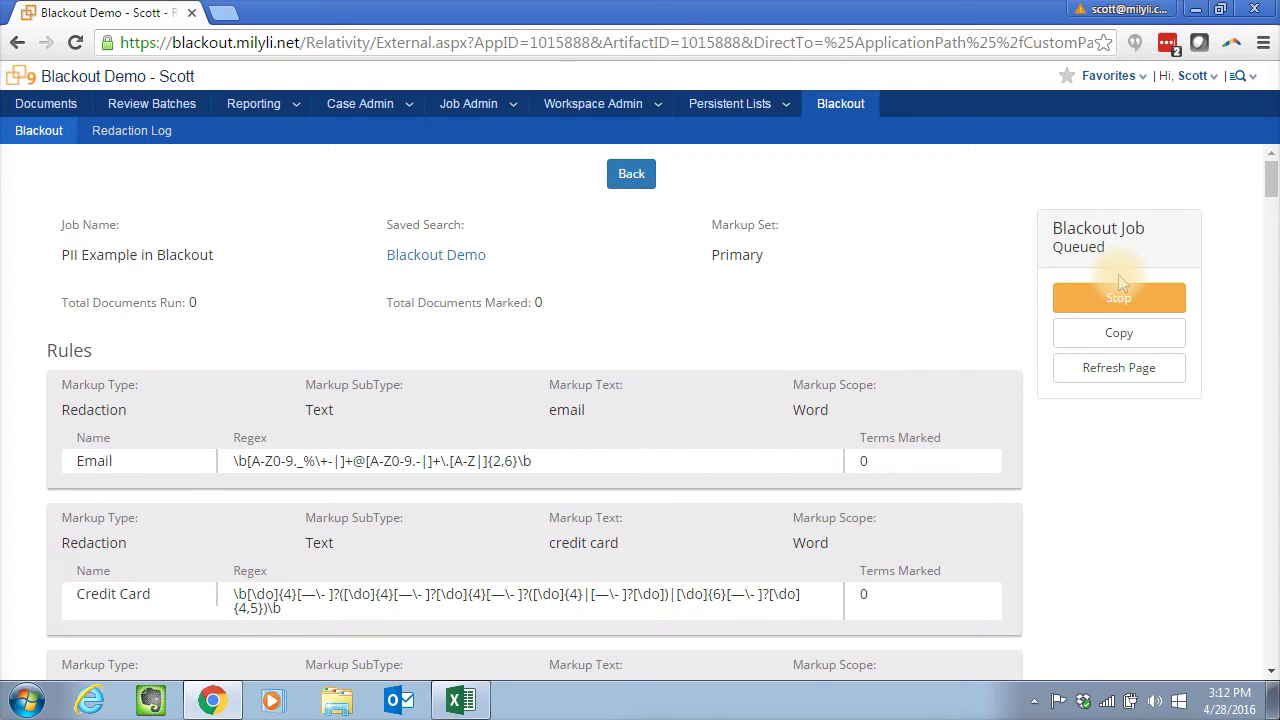
left_click(1127, 368)
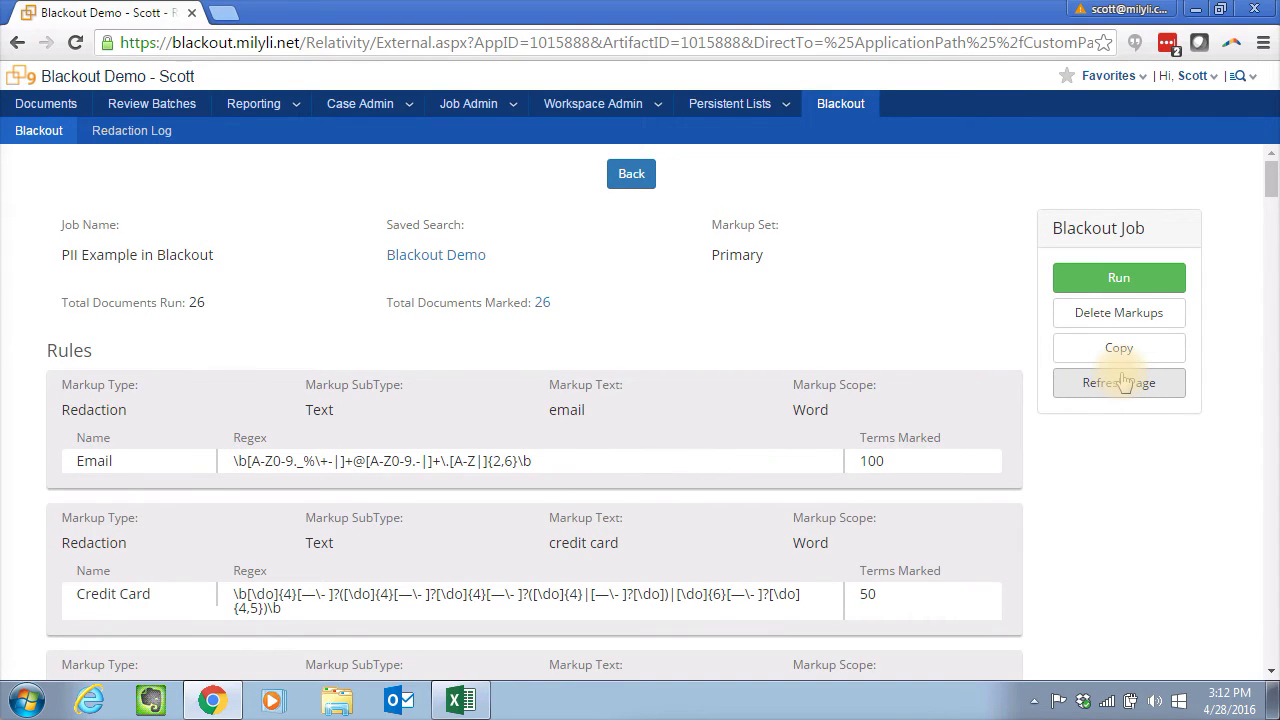
- List the job's marked documents, open AccountOvercharge.xlsx as an image and enlarge it to 170%
left_click(541, 305)
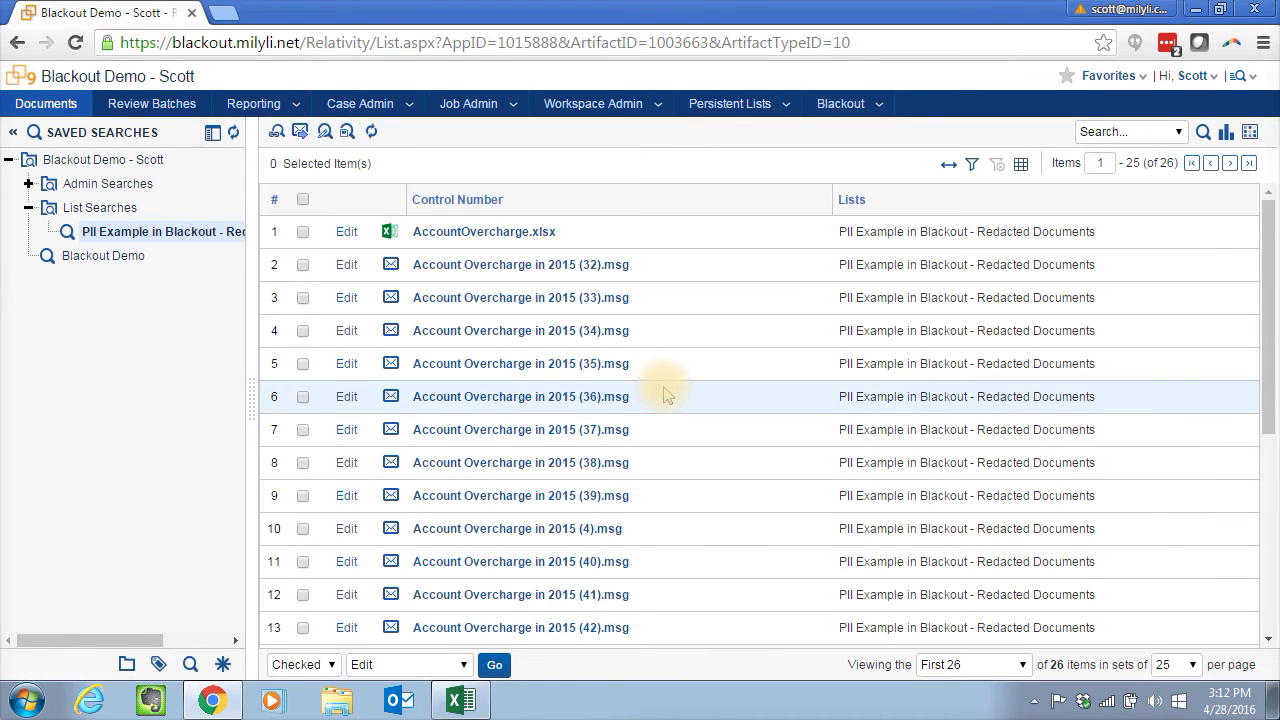
left_click(462, 240)
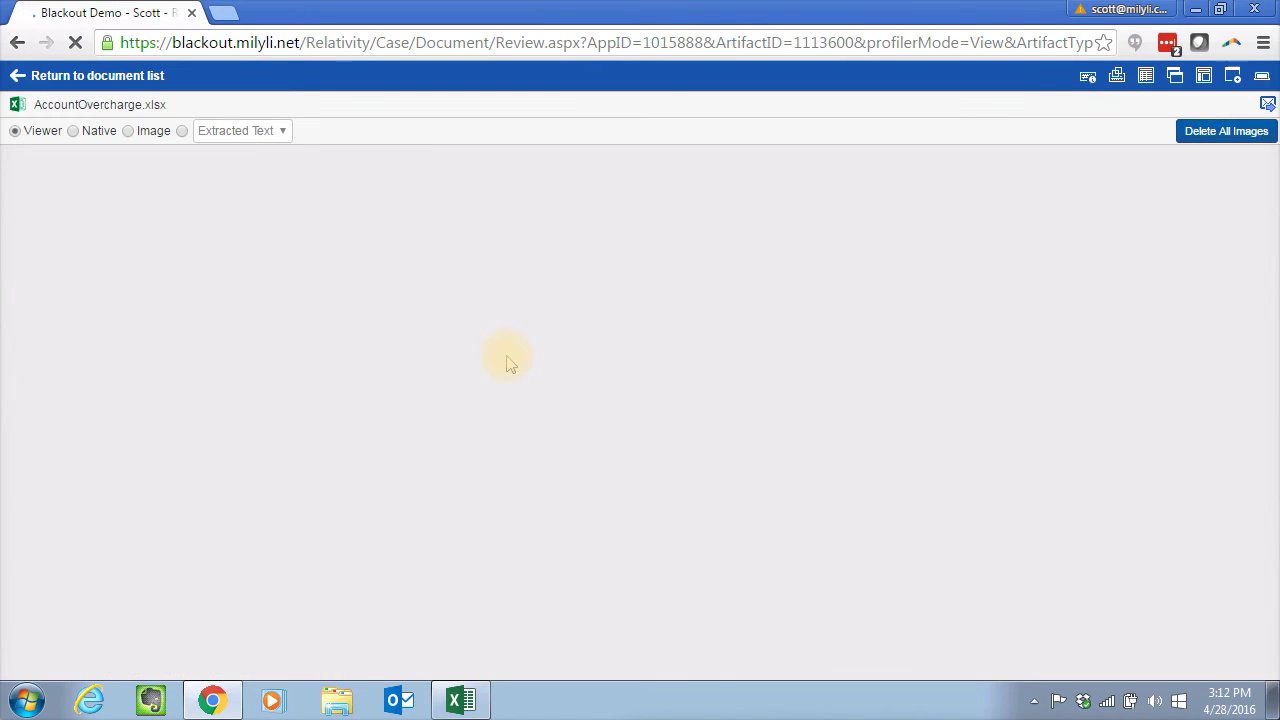
left_click(135, 137)
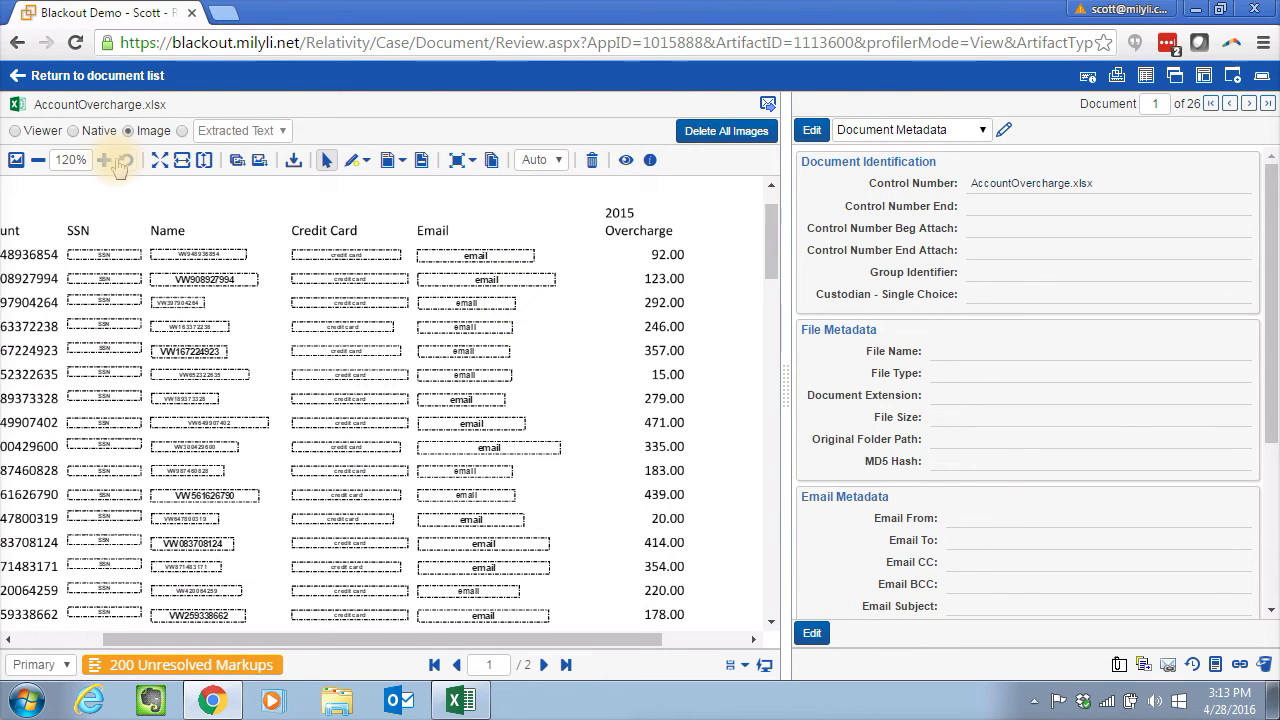
left_click(108, 166)
left_click(106, 163)
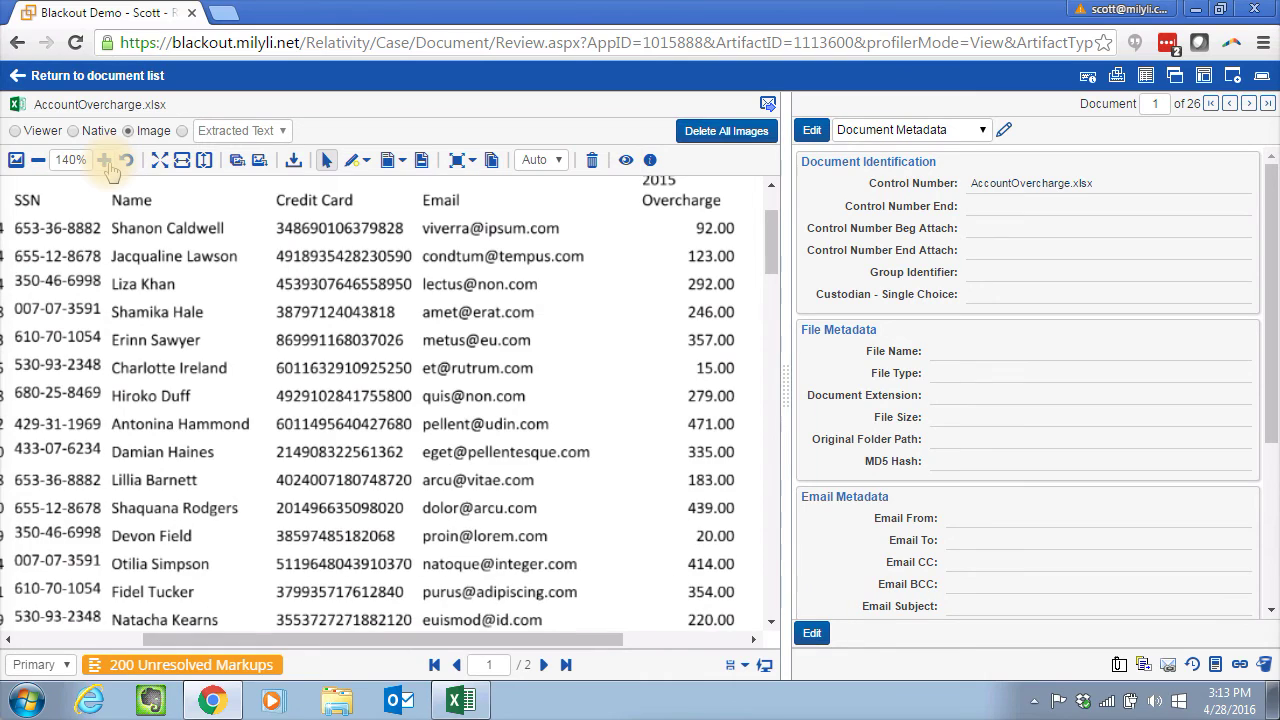
left_click(104, 163)
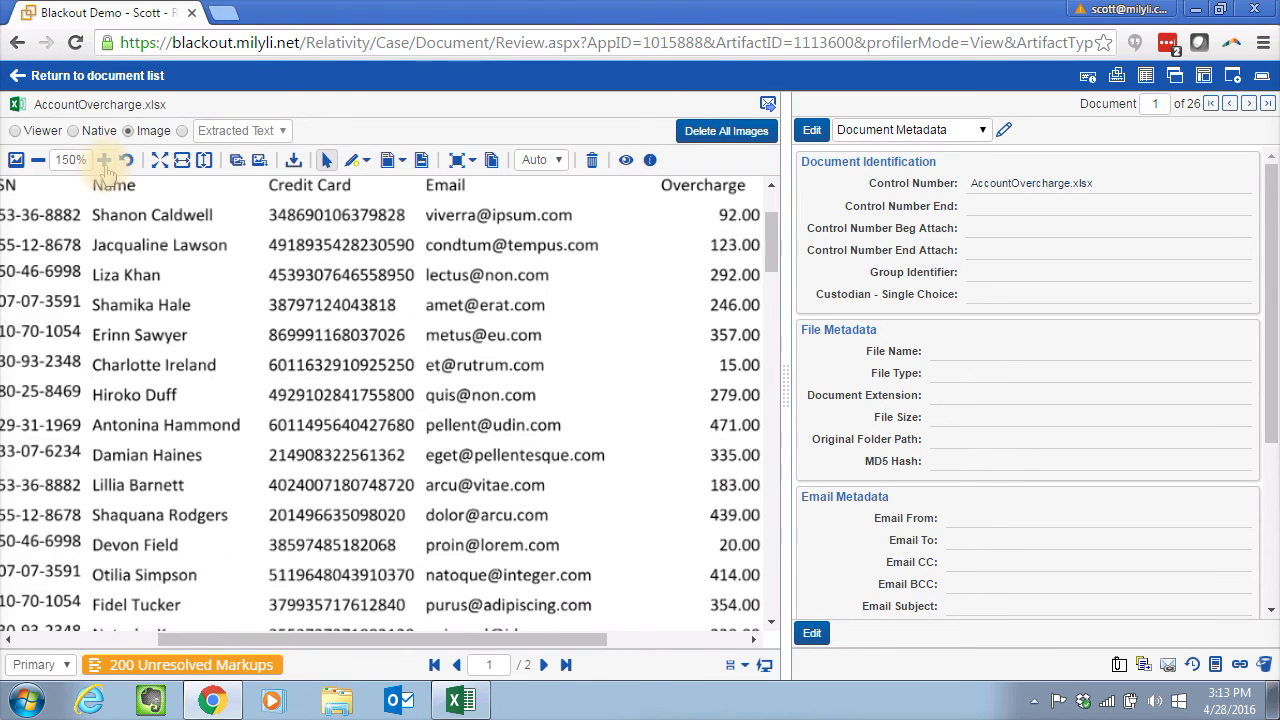
left_click(105, 163)
left_click(105, 164)
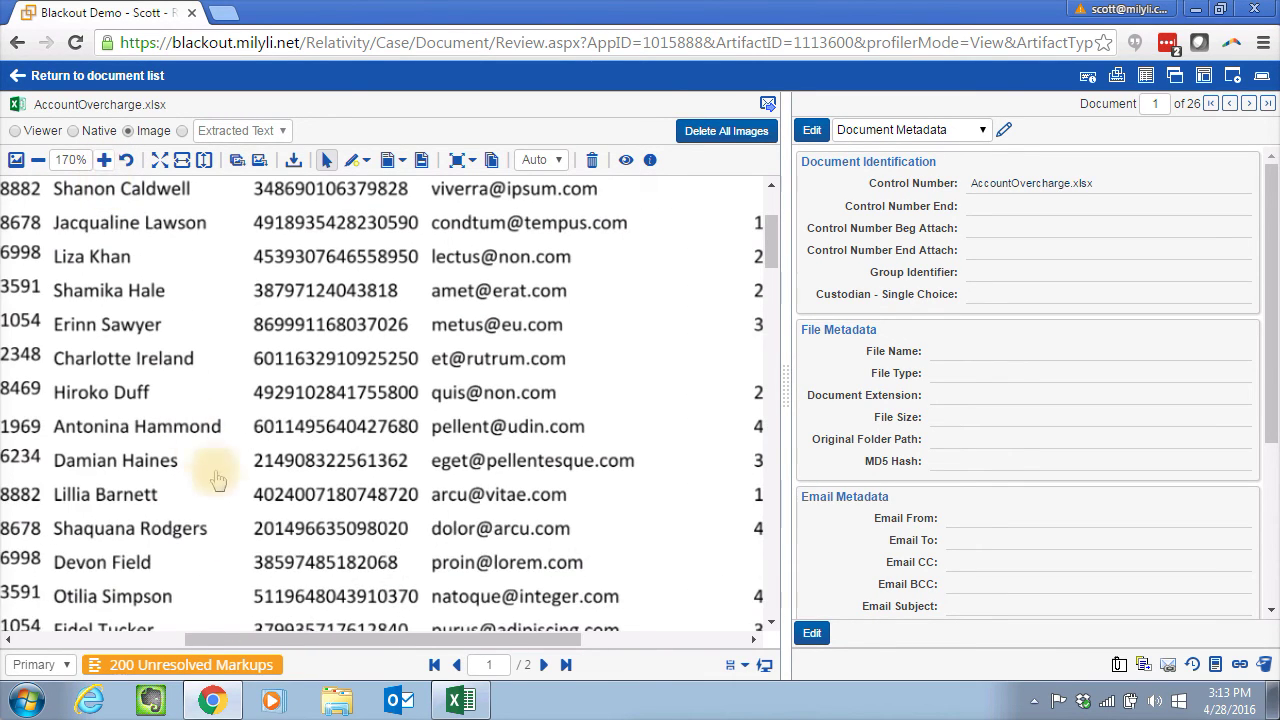
- Examine the SSN and name redactions in the spreadsheet image, hiding and showing the markups to compare them with the original text
left_click_drag(260, 645, 137, 642)
left_click(231, 192)
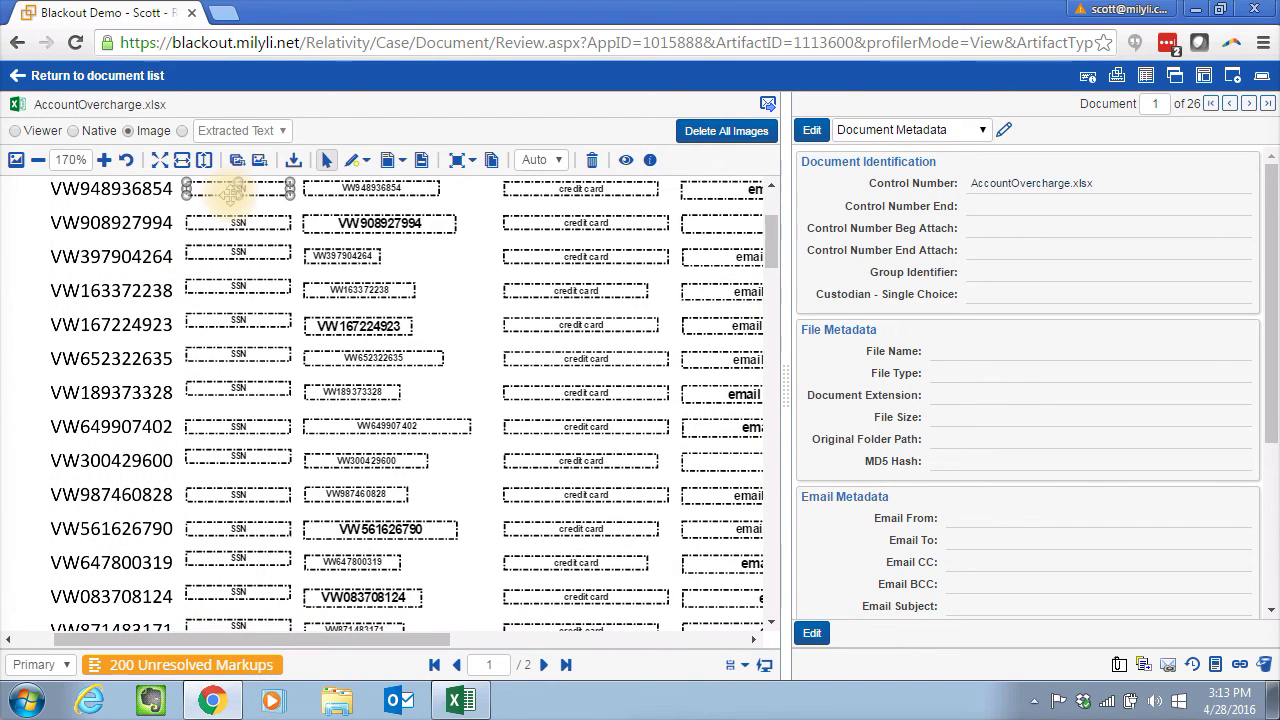
left_click(385, 190)
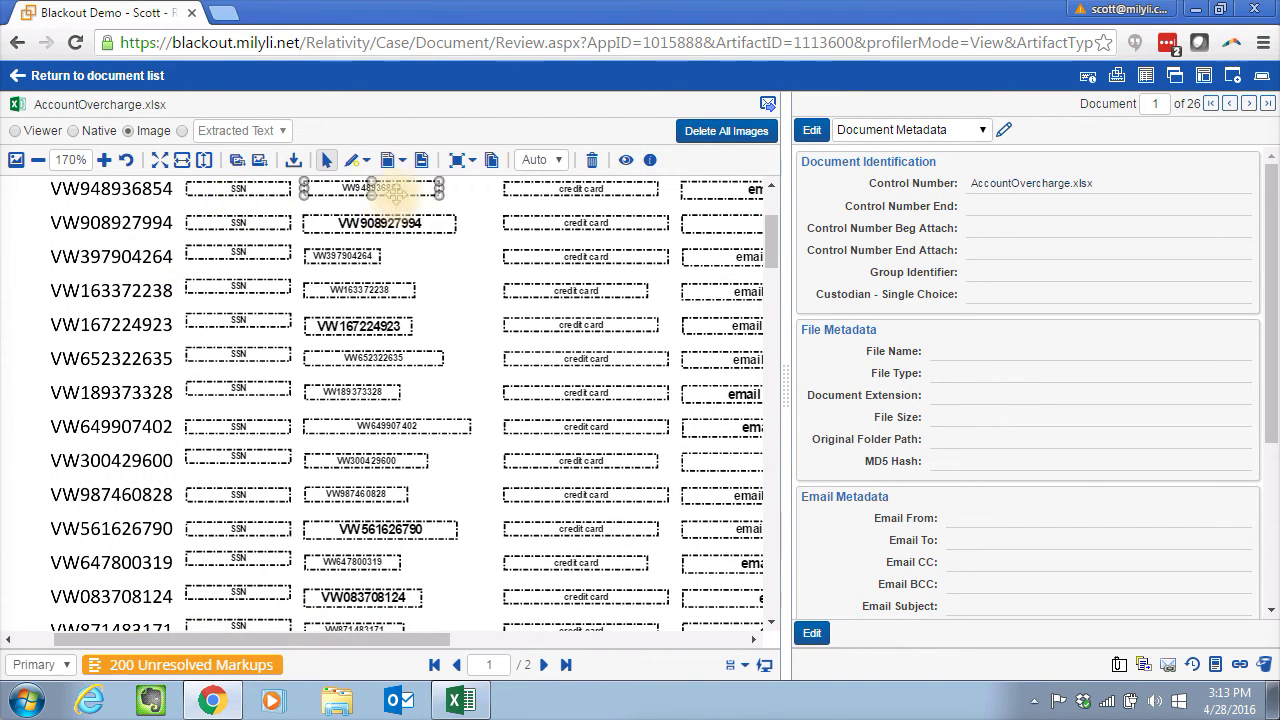
left_click(626, 161)
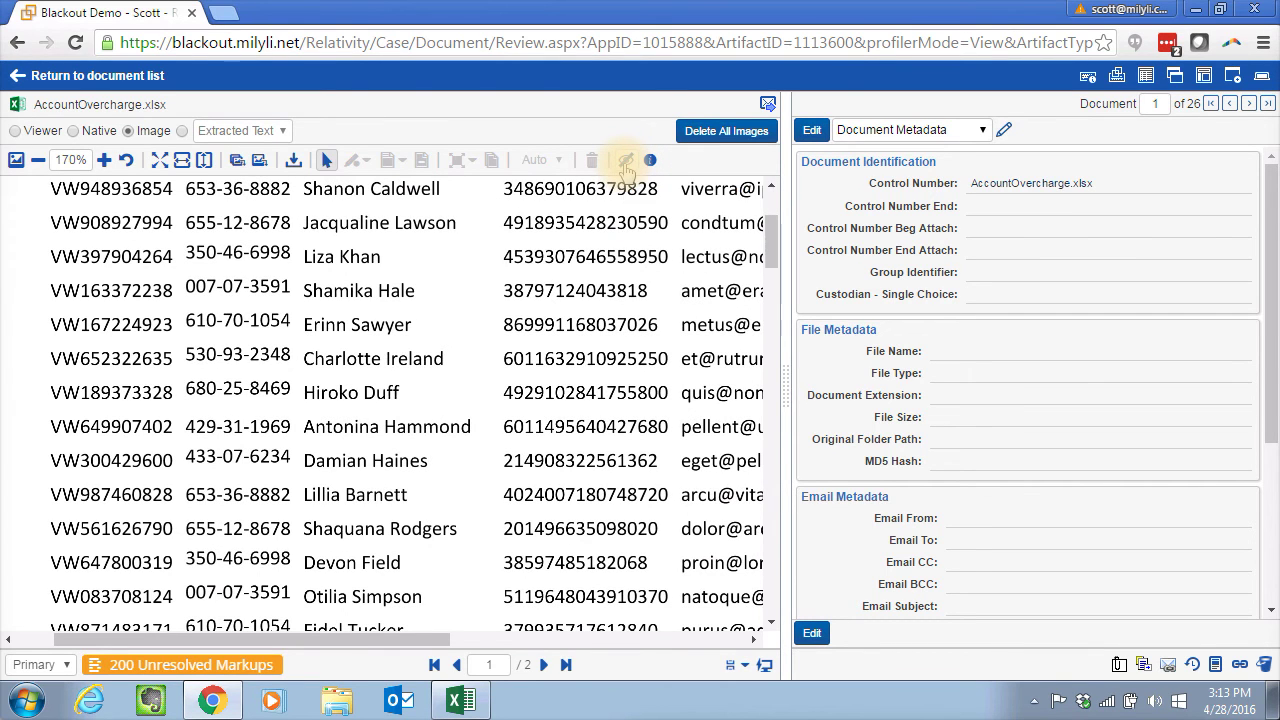
left_click(626, 161)
left_click(626, 163)
left_click(626, 163)
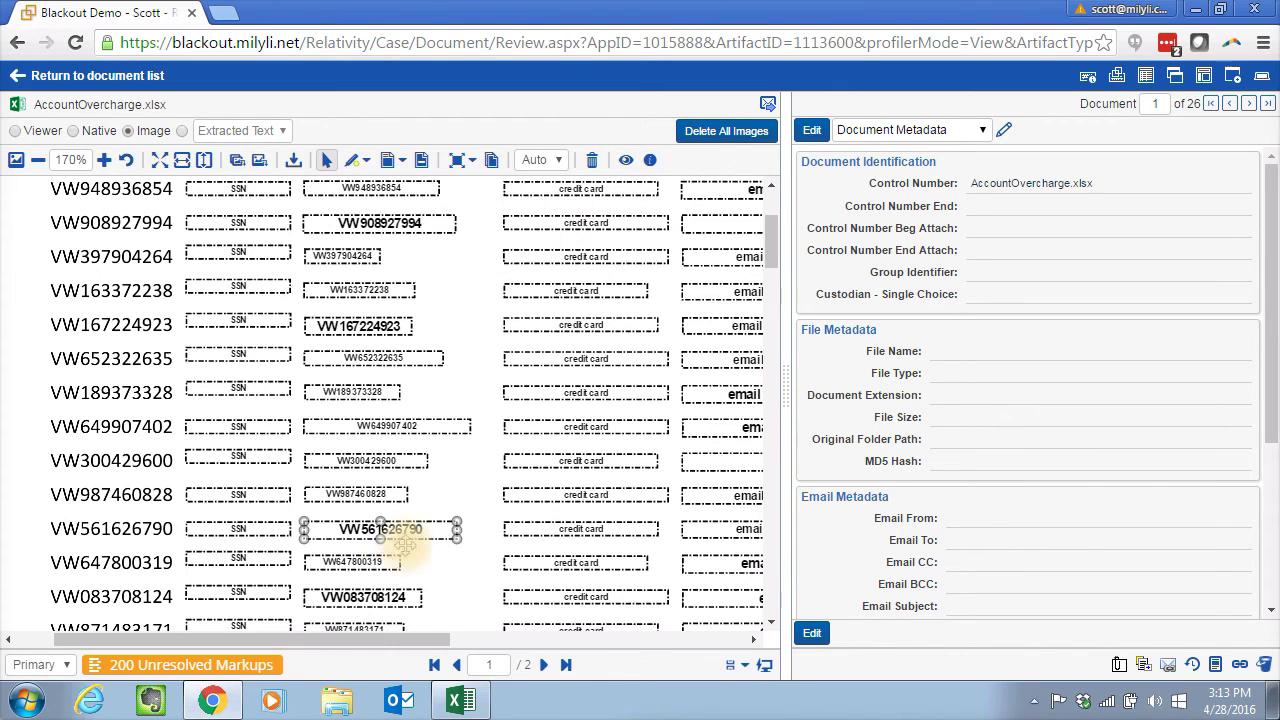
- Check the credit card and email redactions in the remaining columns of the spreadsheet image, including the column headings
left_click_drag(362, 650, 427, 645)
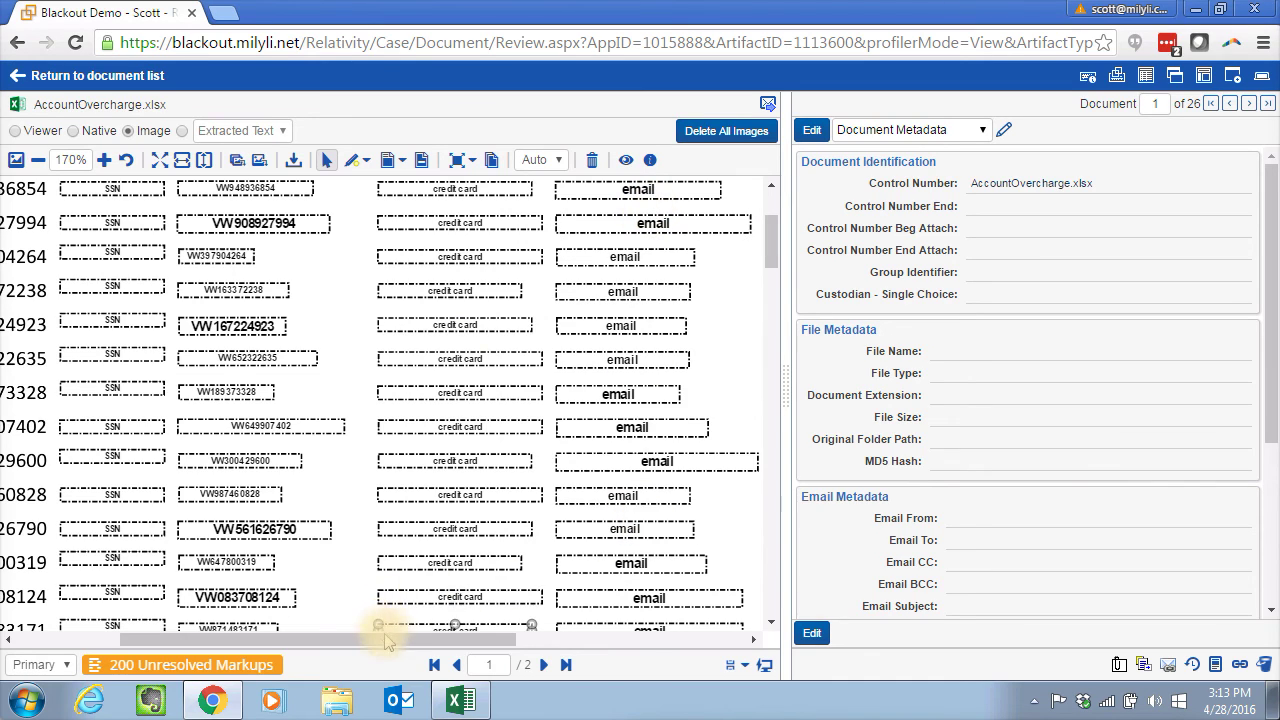
left_click_drag(390, 648, 520, 625)
left_click_drag(766, 243, 770, 212)
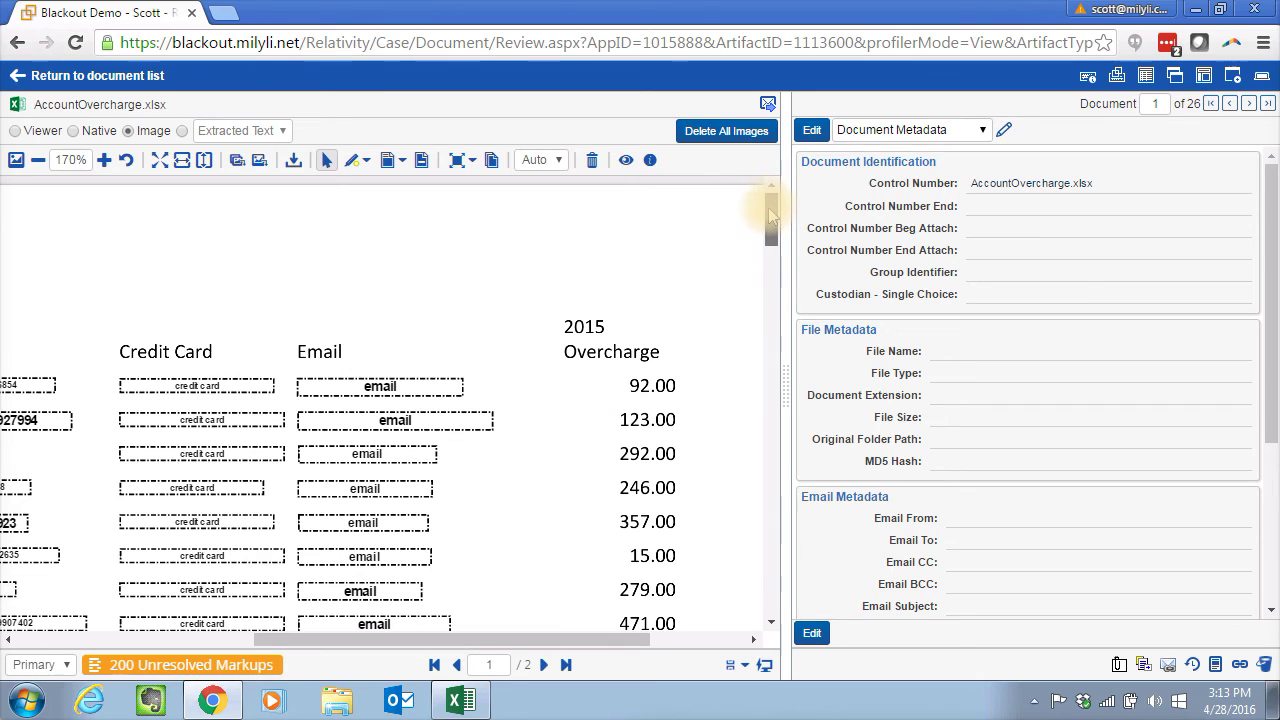
- Go through the next two documents, Account Overcharge in 2015 (32).msg and (33).msg, and examine the redactions in their recipient lines and greetings
left_click(1250, 104)
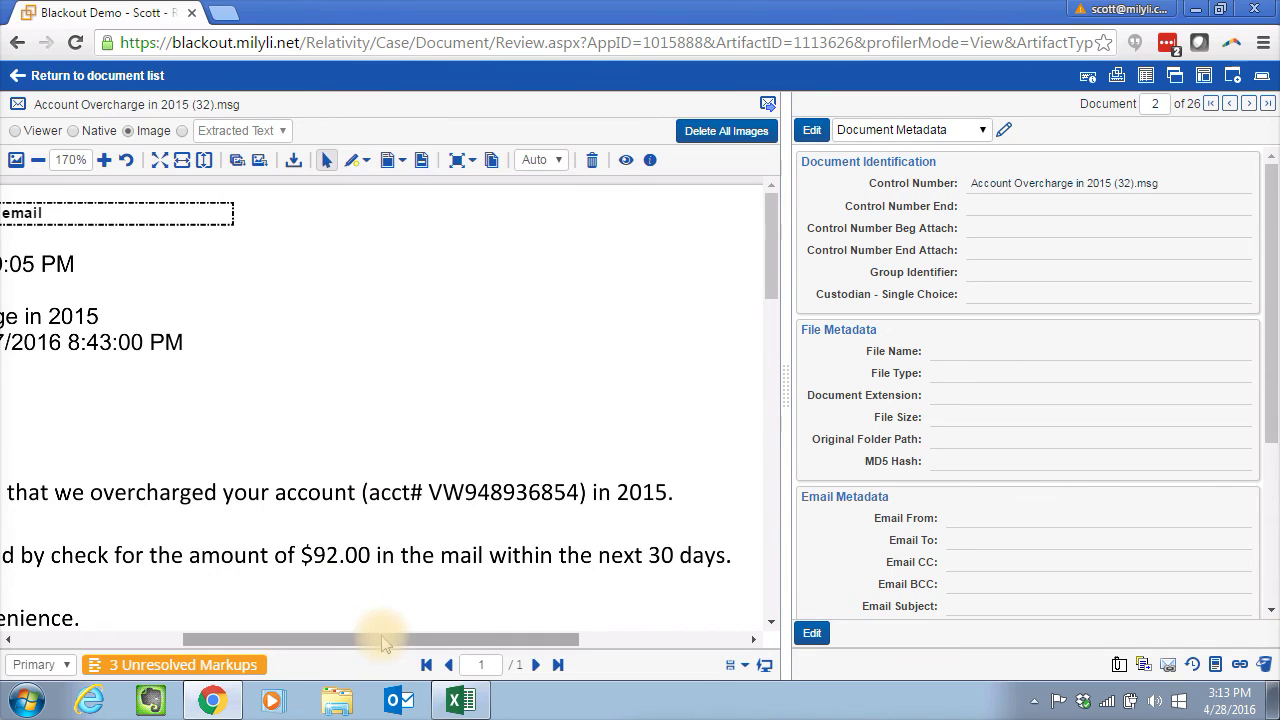
left_click_drag(376, 638, 213, 612)
left_click(270, 203)
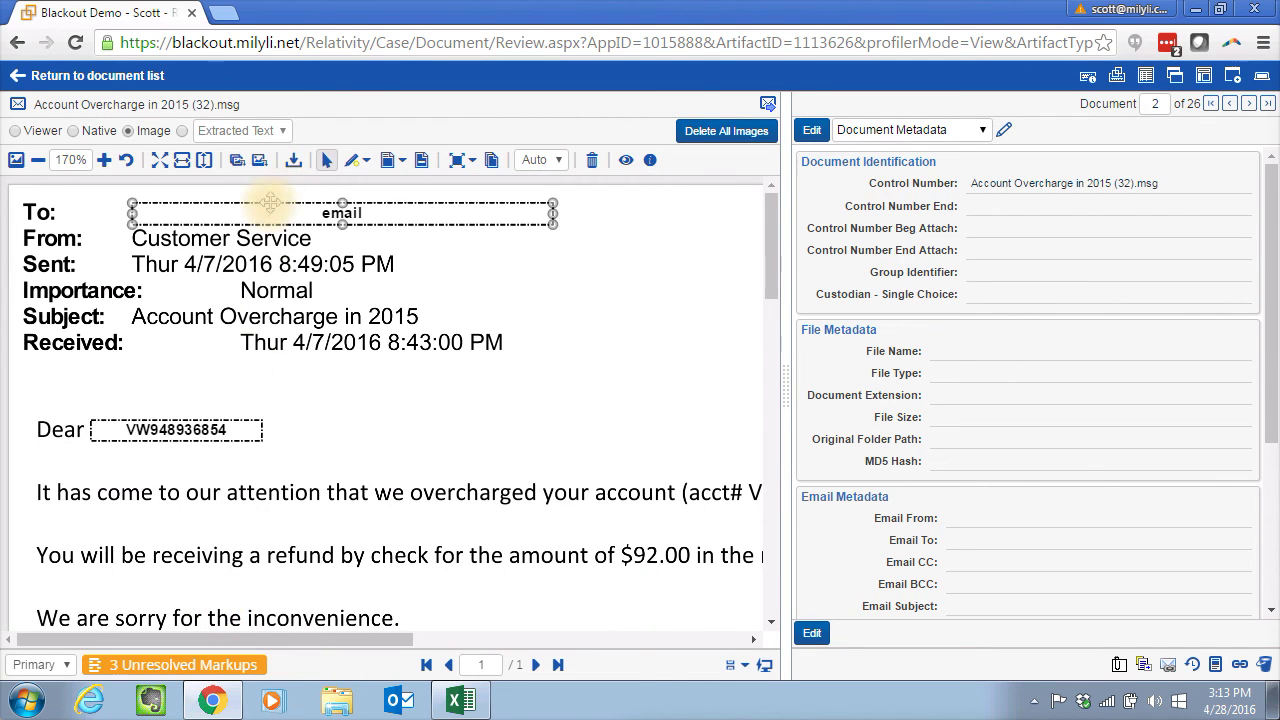
left_click(148, 425)
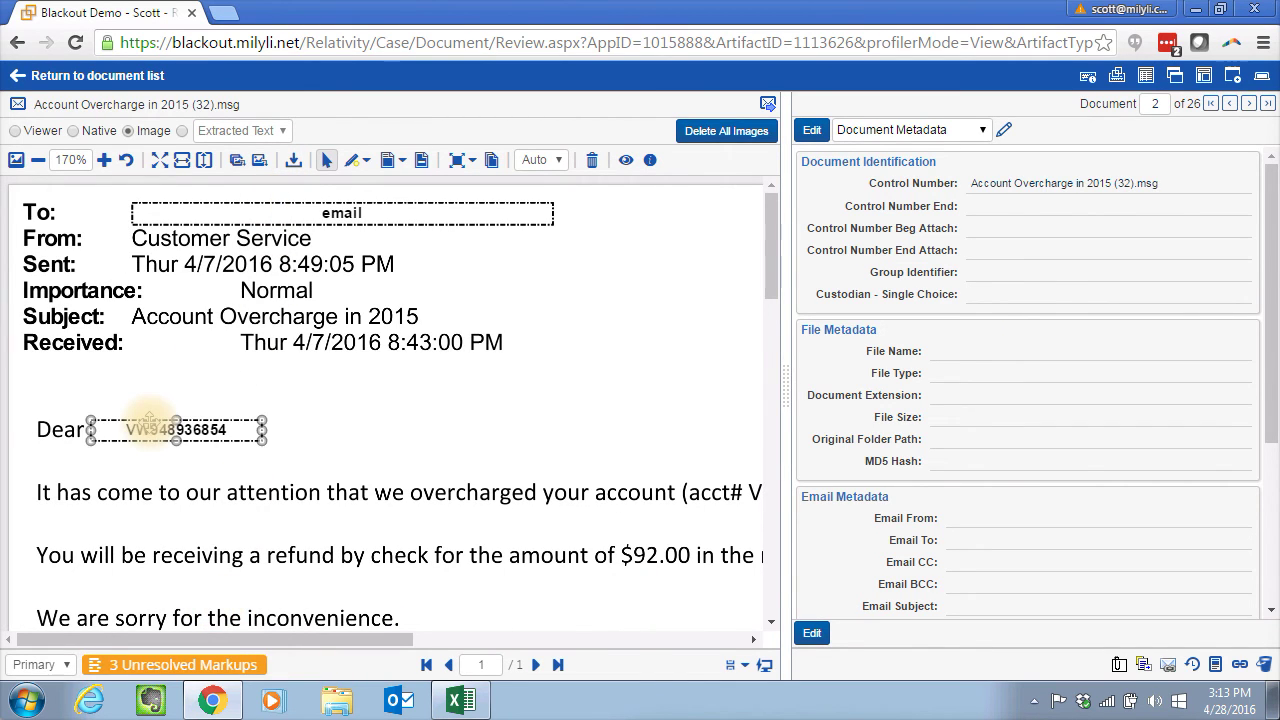
left_click(314, 571)
left_click(166, 429)
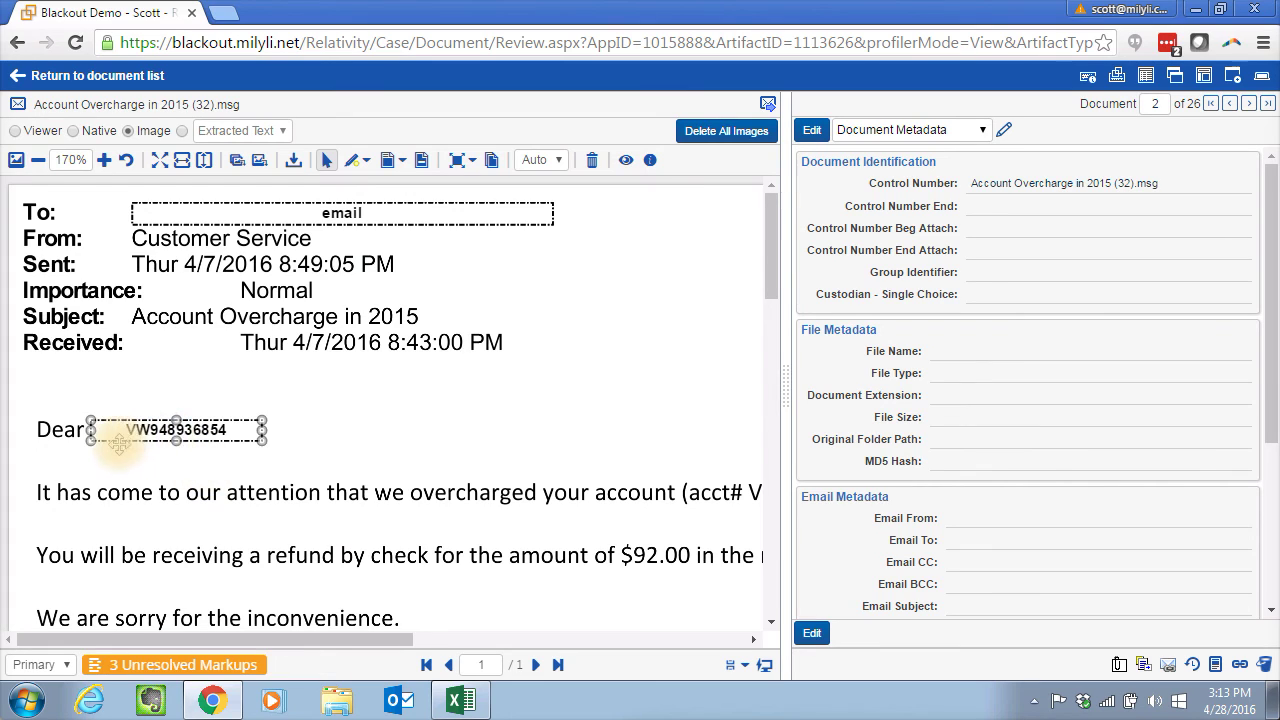
left_click_drag(296, 639, 378, 646)
left_click(1260, 104)
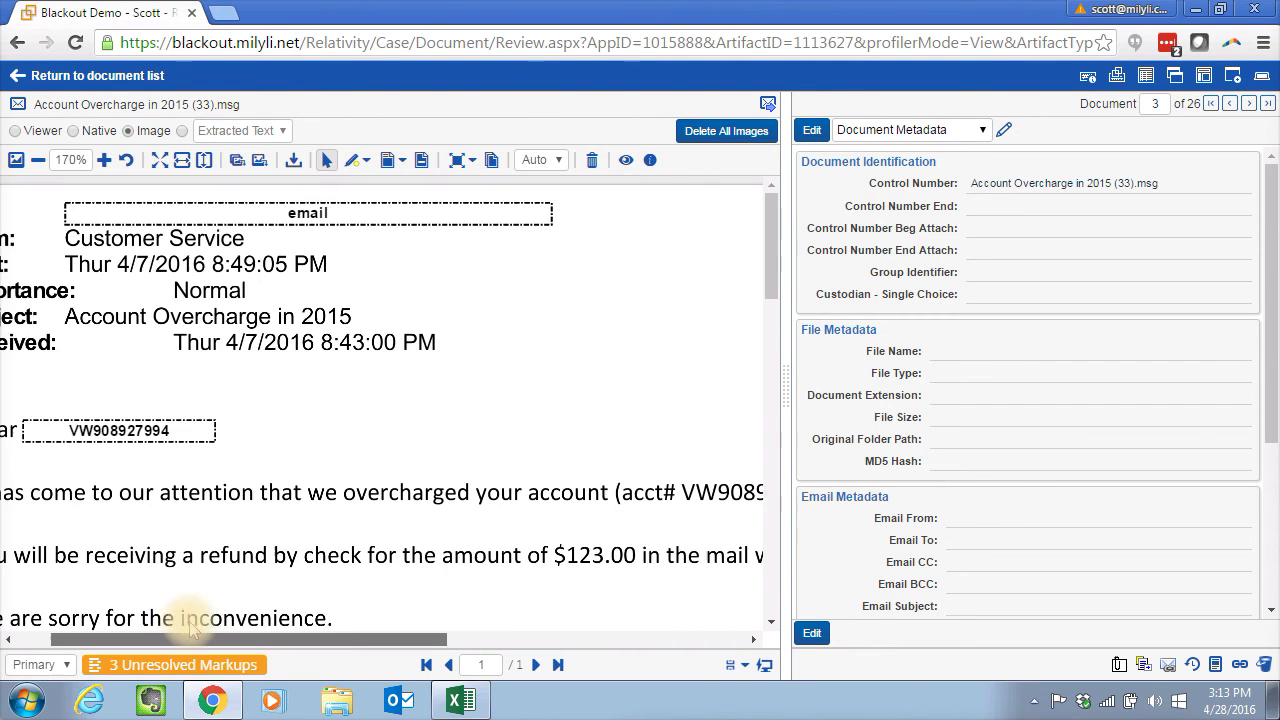
left_click_drag(385, 644, 348, 644)
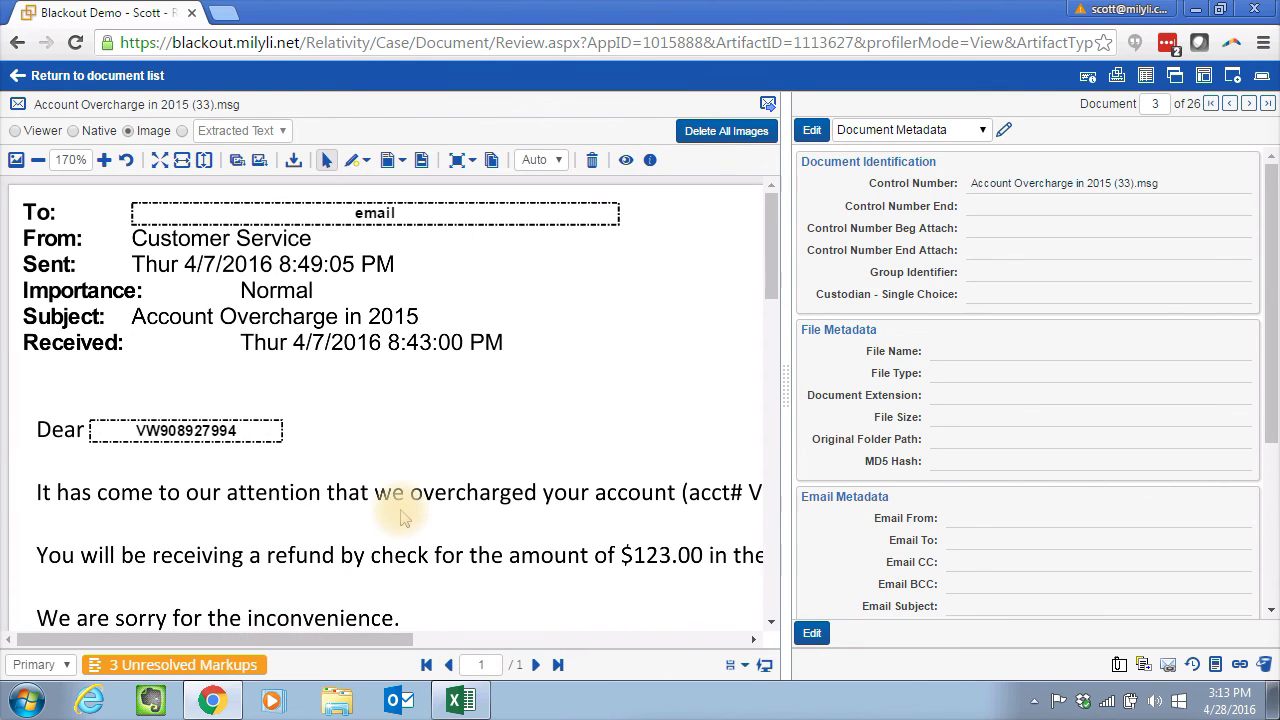